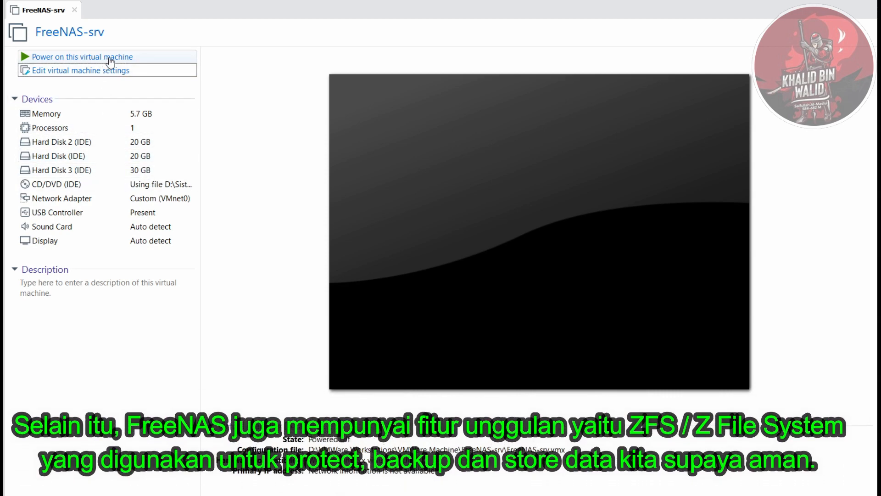
- Power on the FreeNAS-srv virtual machine, dismiss the installation hint and start Install/Upgrade from the console setup
left_click(109, 58)
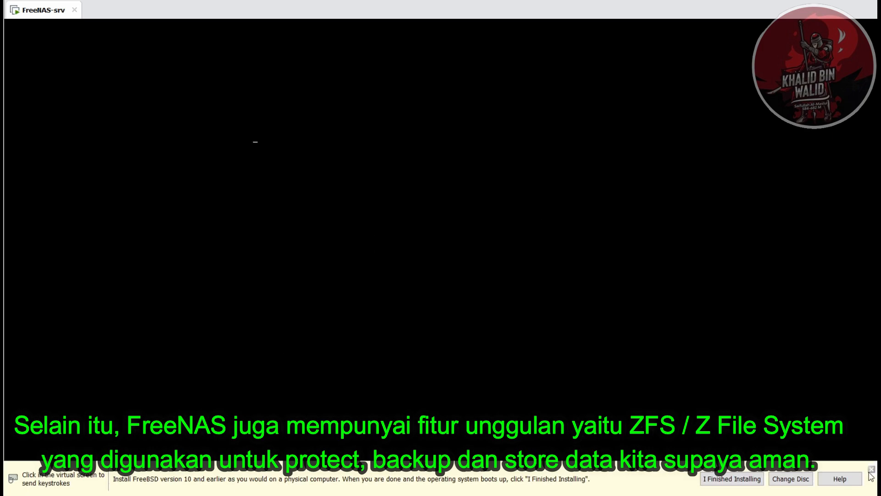
left_click(872, 470)
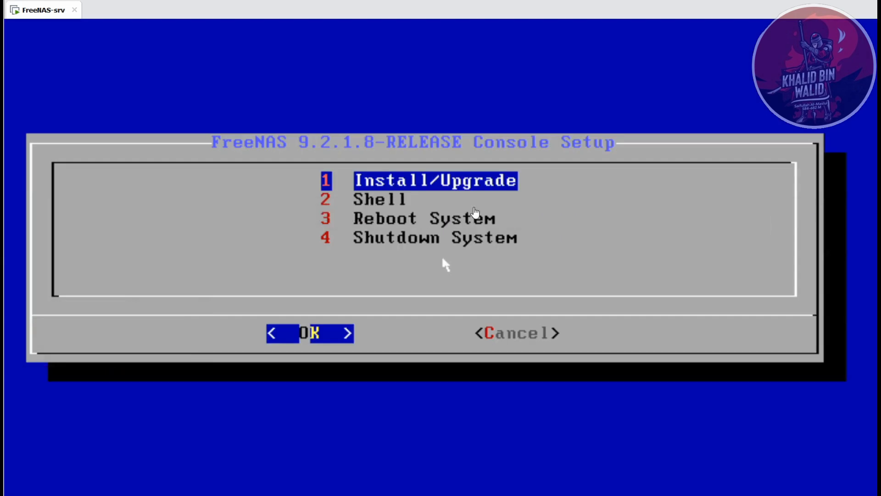
key("Down")
key("Up")
key("Return")
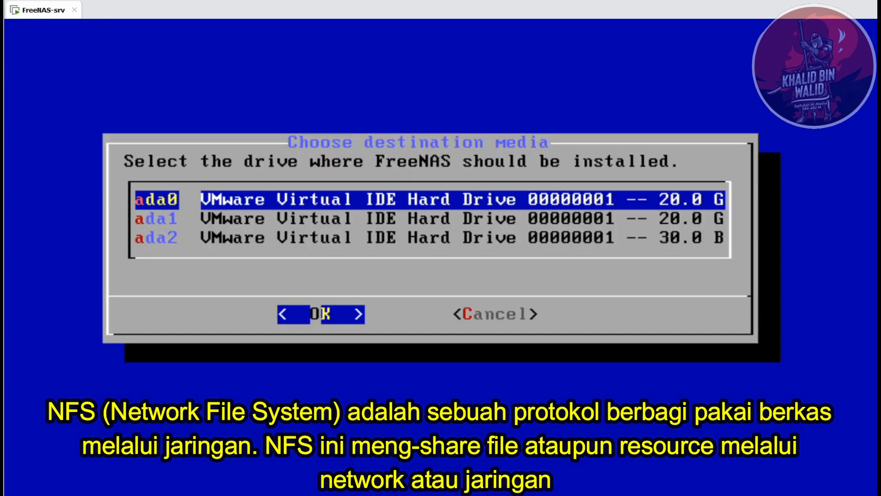
- Install FreeNAS on the 20 GB drive ada0 and agree to proceed with erasing its data
key("Down")
key("Down")
key("Up")
key("Down")
key("Up")
key("Up")
key("Down")
key("Down")
key("Up")
key("Up")
key("Down")
key("Up")
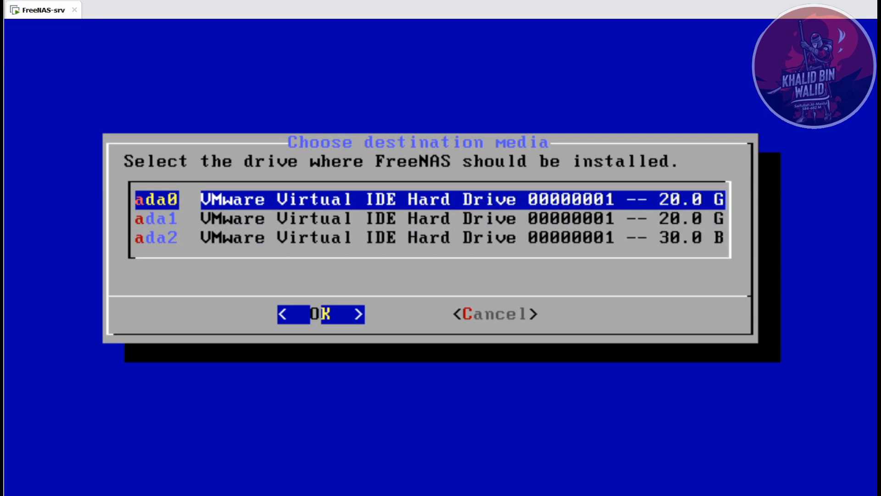
key("Return")
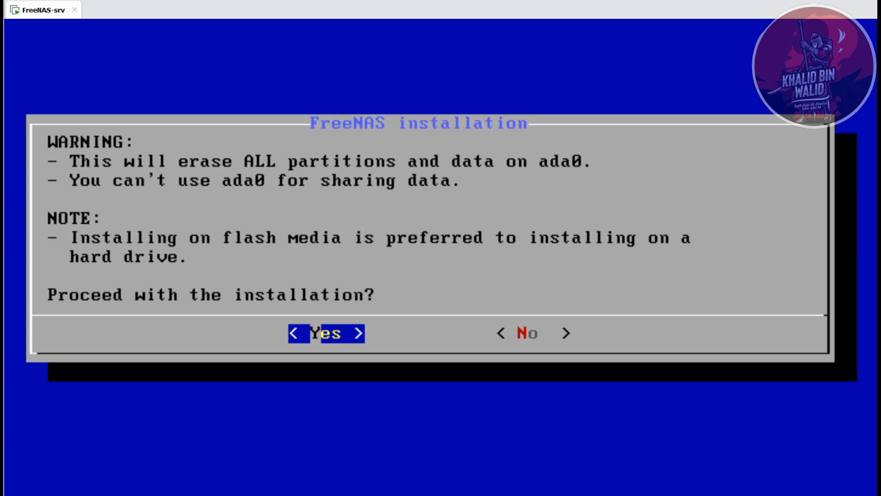
key("Return")
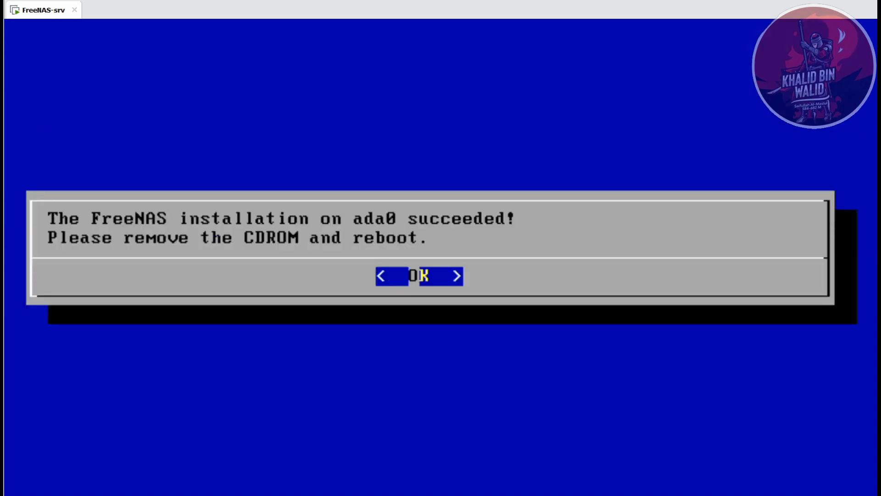
- Acknowledge the end of the installation and choose Reboot System in the console setup
key("Return")
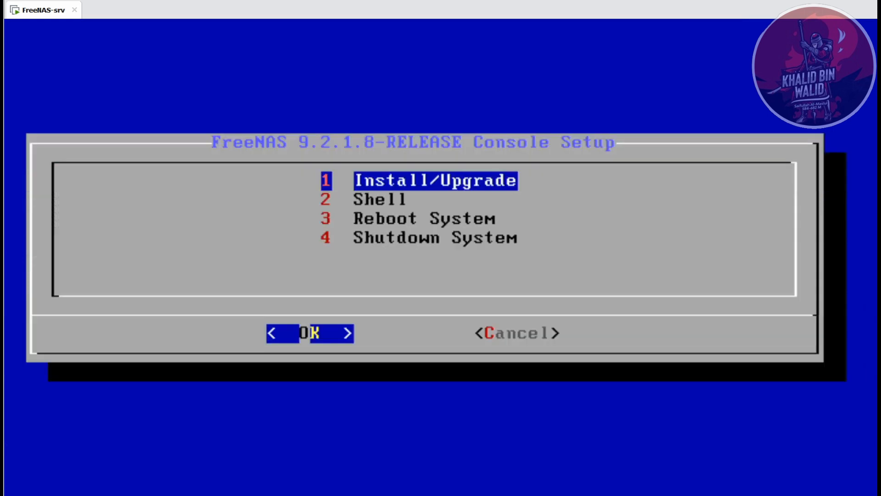
key("3")
key("Return")
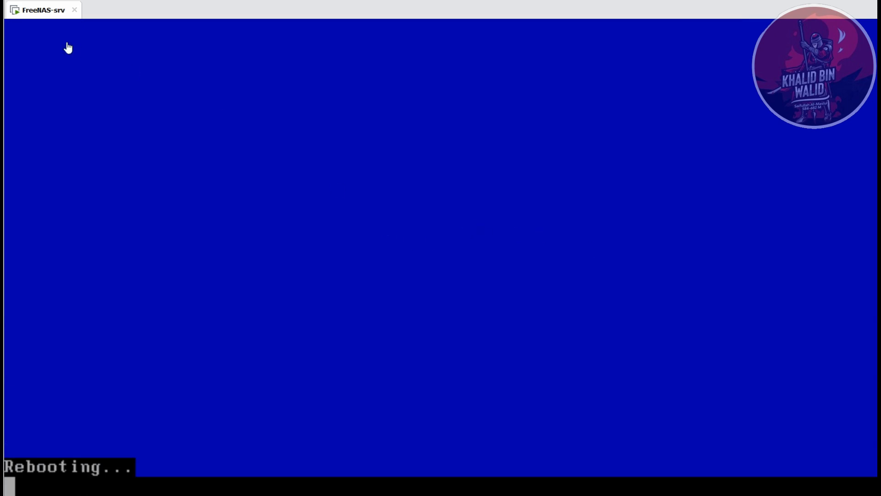
- Disconnect the virtual machine's CD/DVD (IDE) drive and restart the guest
right_click(51, 13)
mouse_move(157, 55)
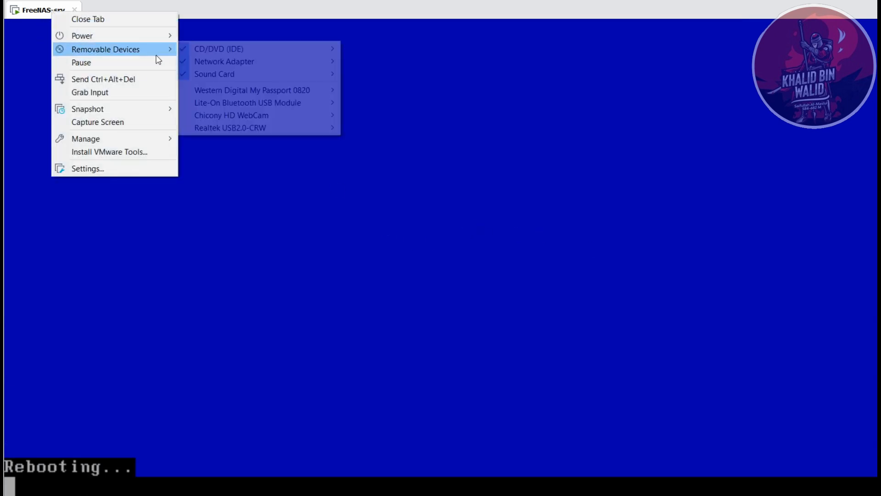
mouse_move(246, 53)
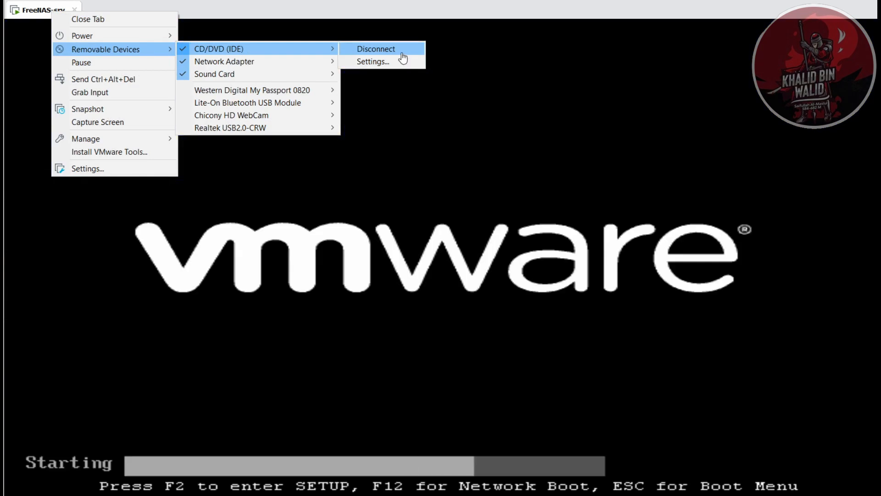
left_click(402, 54)
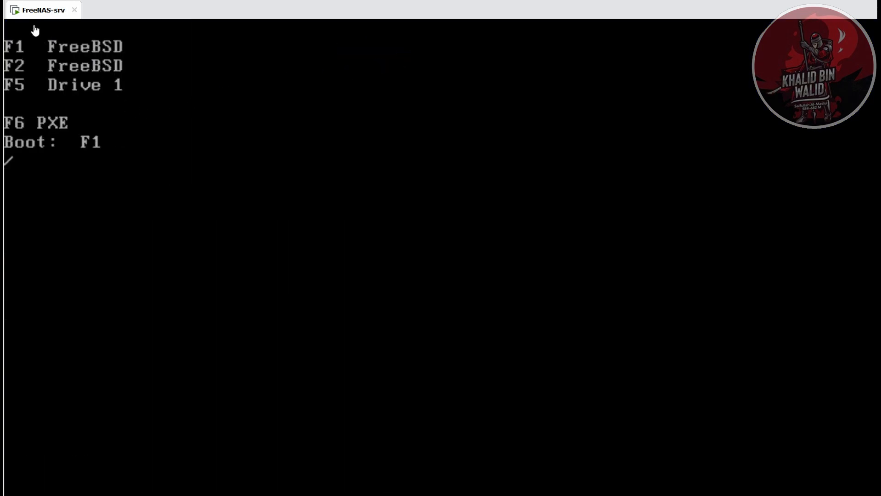
right_click(30, 10)
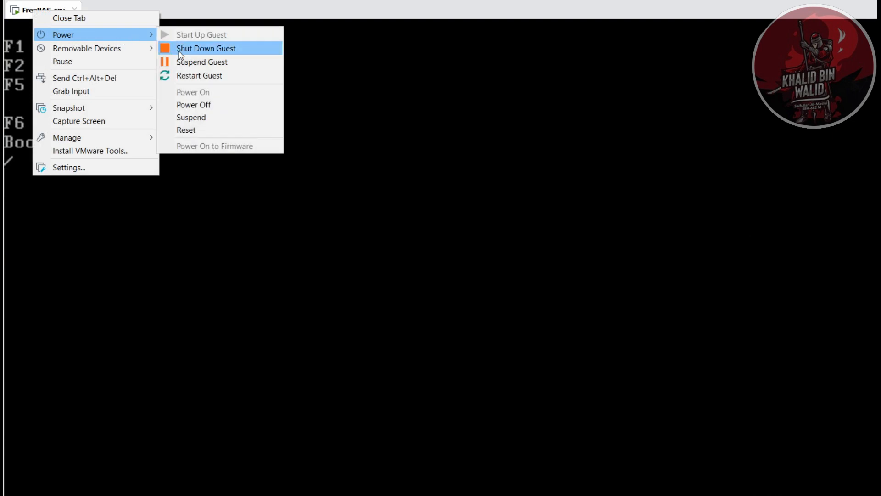
left_click(204, 79)
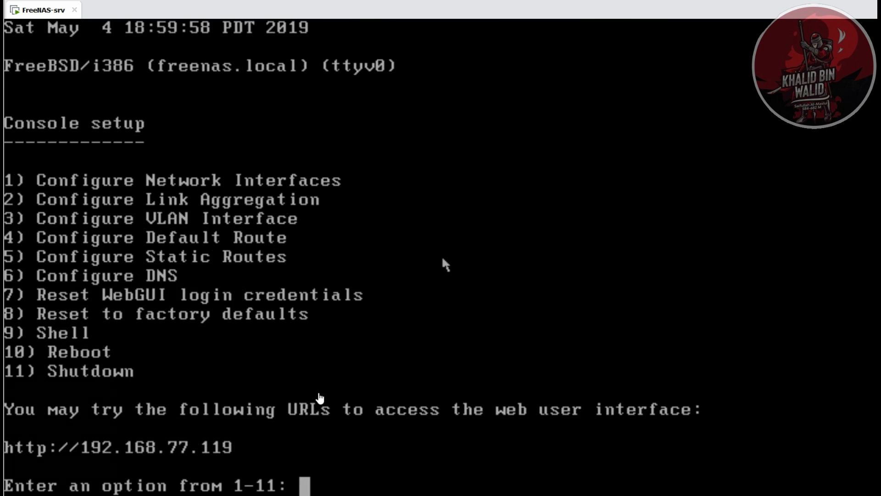
- Ping the FreeNAS server at 192.168.77.119 from a Windows command prompt and exit the prompt
key("super+r")
type("cmd")
key("Return")
type("ping 192.1")
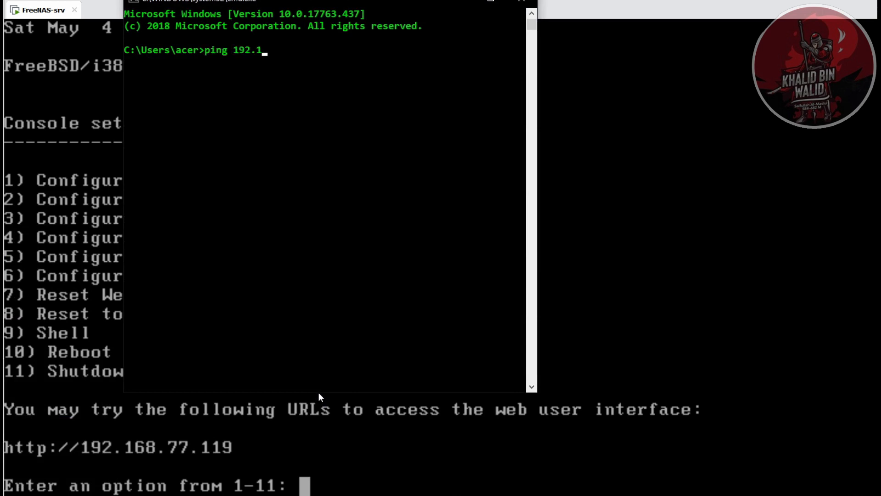
type("68.77.119")
key("Return")
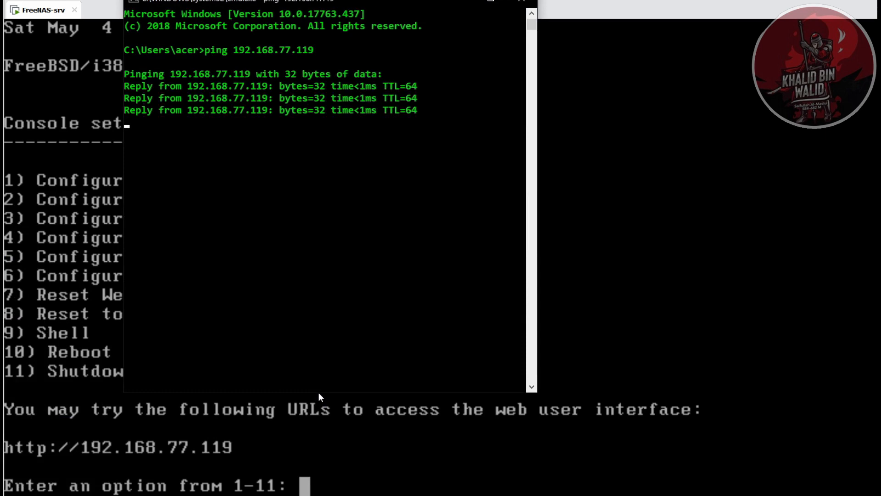
key("Return")
type("exit")
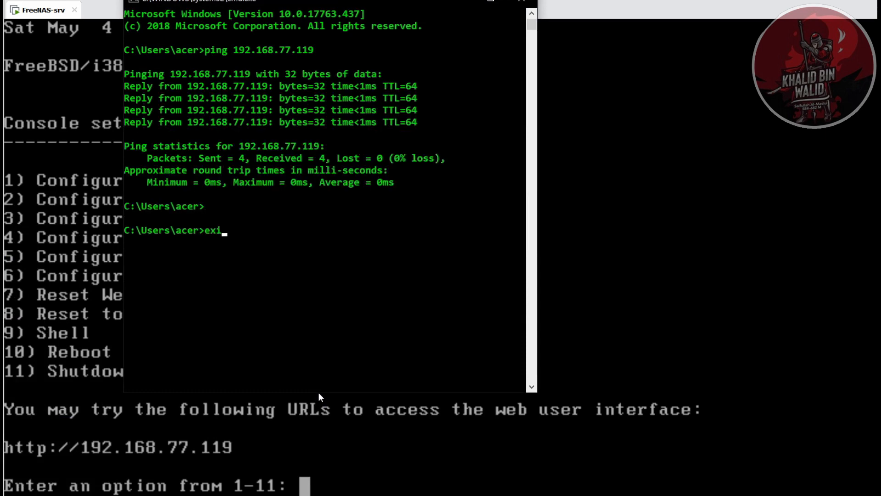
key("Return")
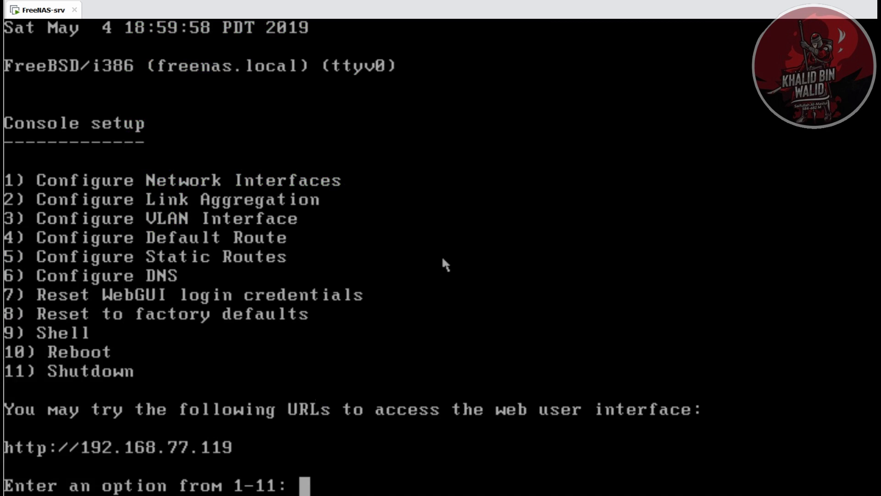
- Switch to Chrome and load the FreeNAS web interface at 192.168.77.119
left_click(202, 495)
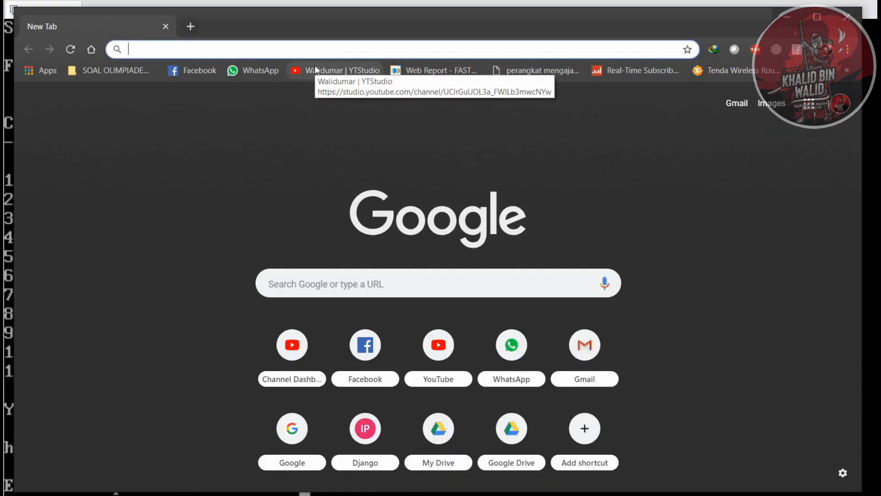
type("192.168.1.1")
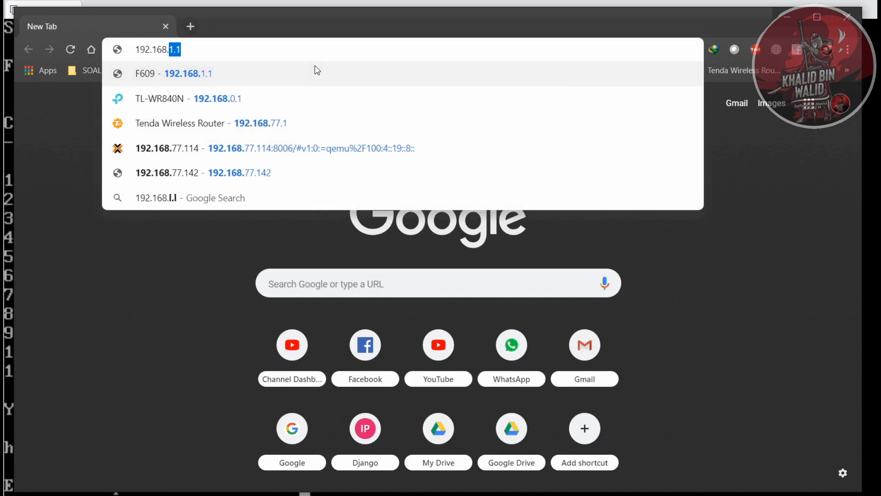
key("alt+Tab")
key("alt+Tab")
type("7")
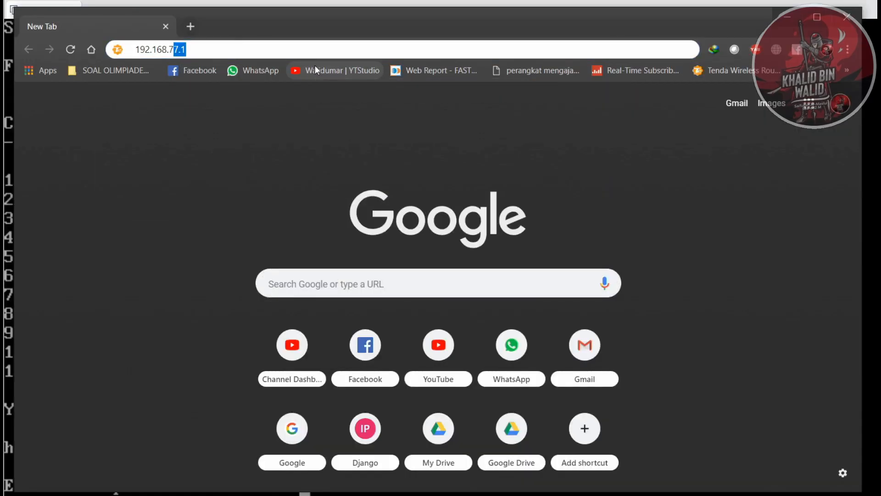
type("7.")
key("alt+Tab")
type("119")
key("Return")
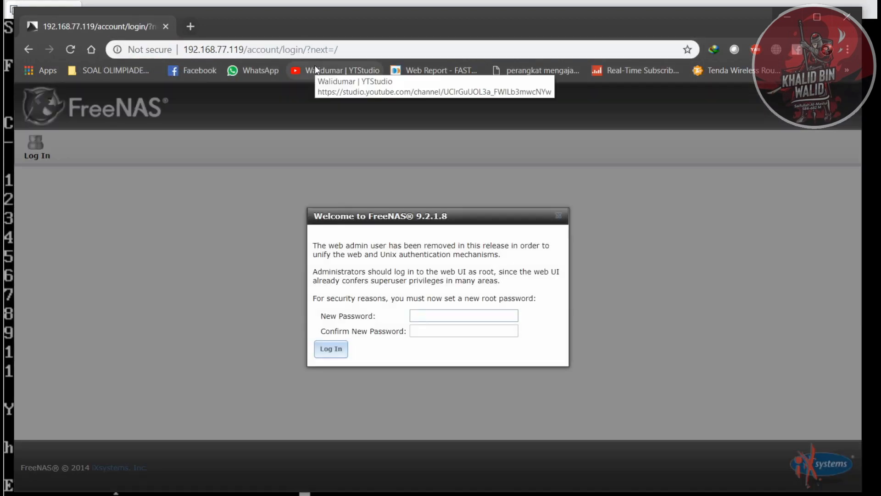
- Set and confirm a new root password, log in to FreeNAS and decline to have the browser save the password
type("12")
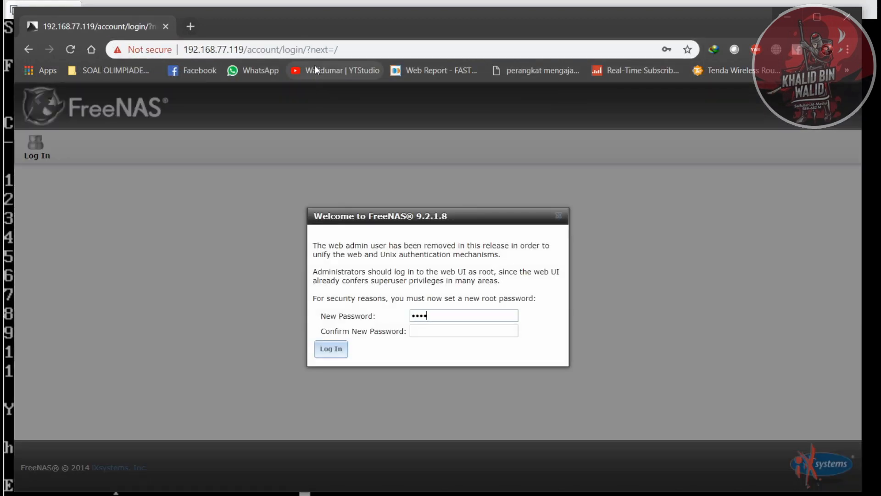
key("Tab")
type("•")
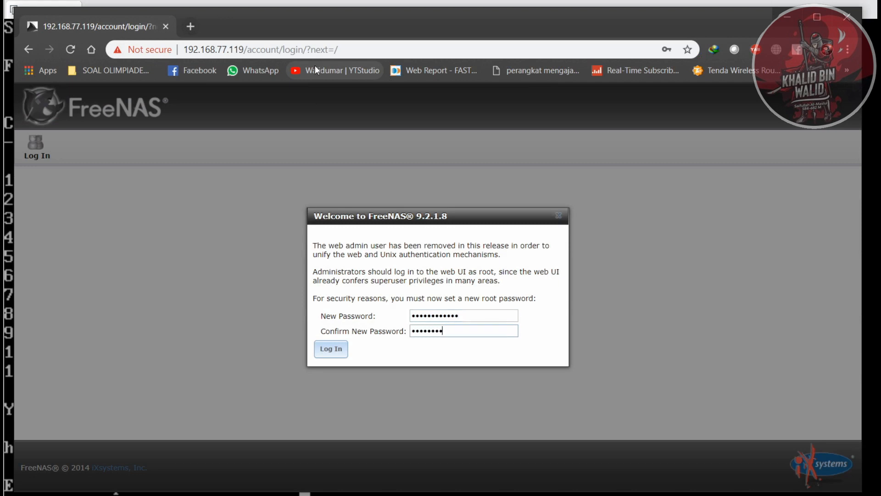
key("Return")
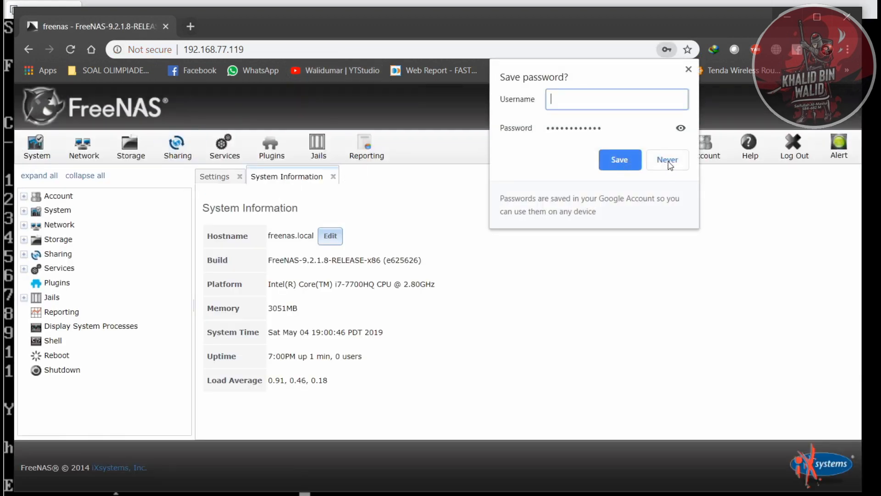
left_click(671, 164)
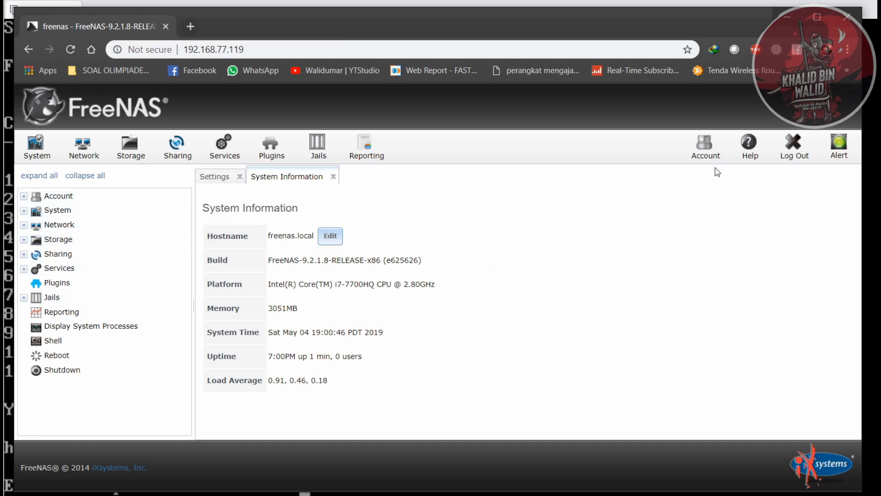
left_click(61, 210)
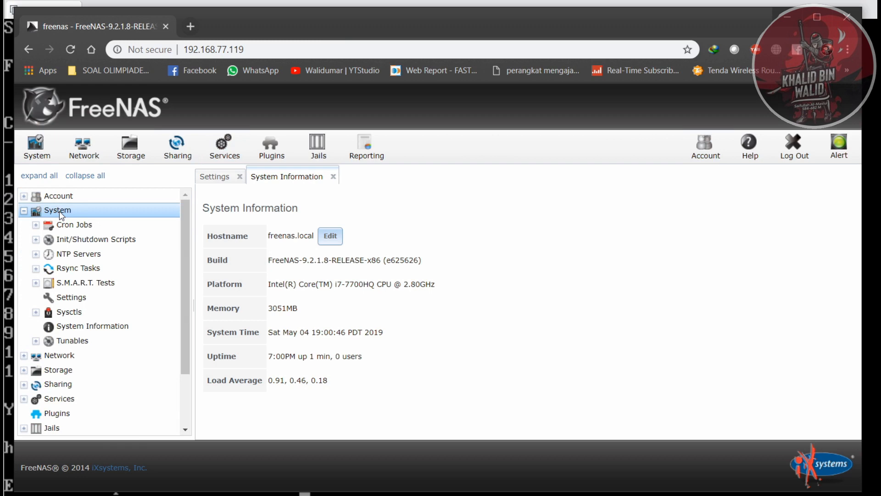
left_click(60, 212)
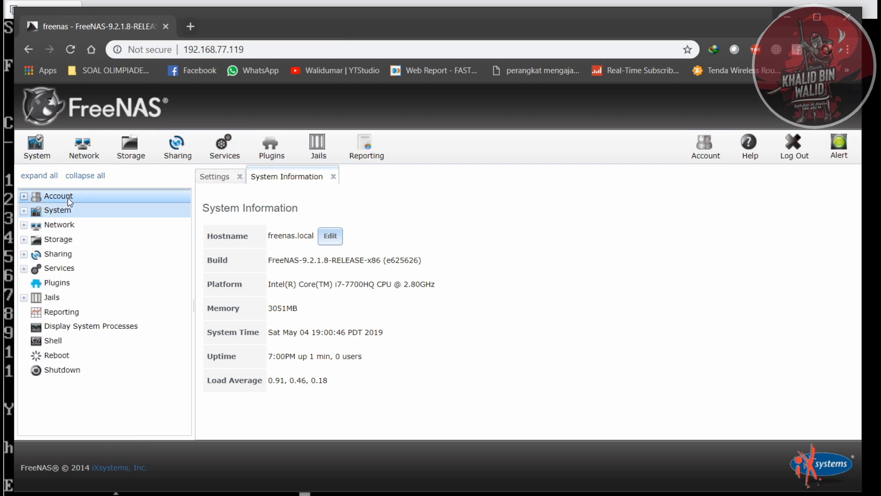
left_click(68, 197)
left_click(68, 198)
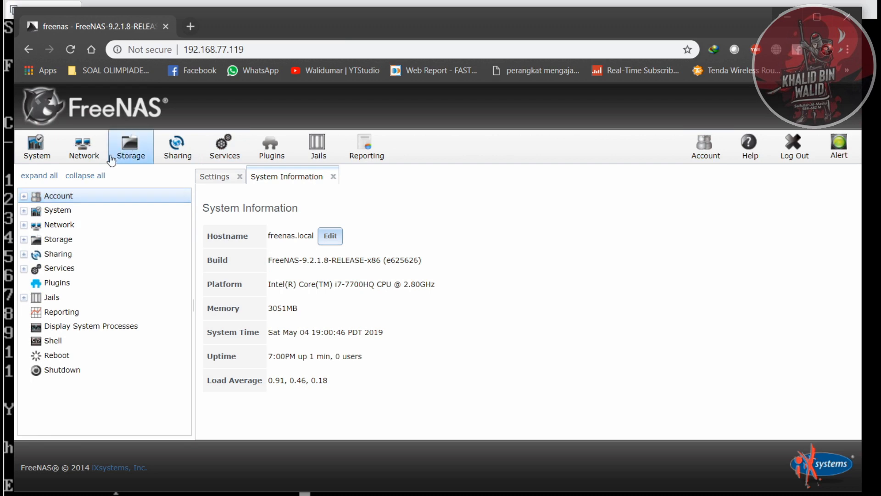
- Start a manual setup in the ZFS Volume Manager for storage and name the volume NFS-walidumar
left_click(127, 157)
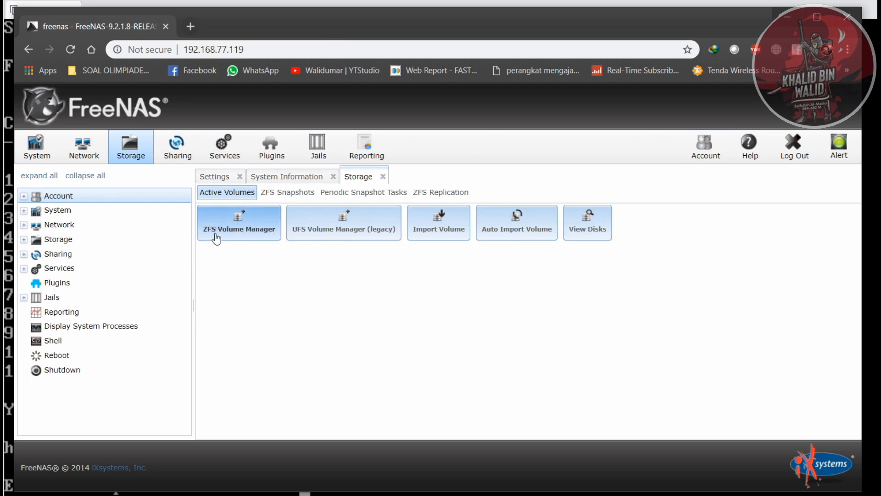
left_click(247, 231)
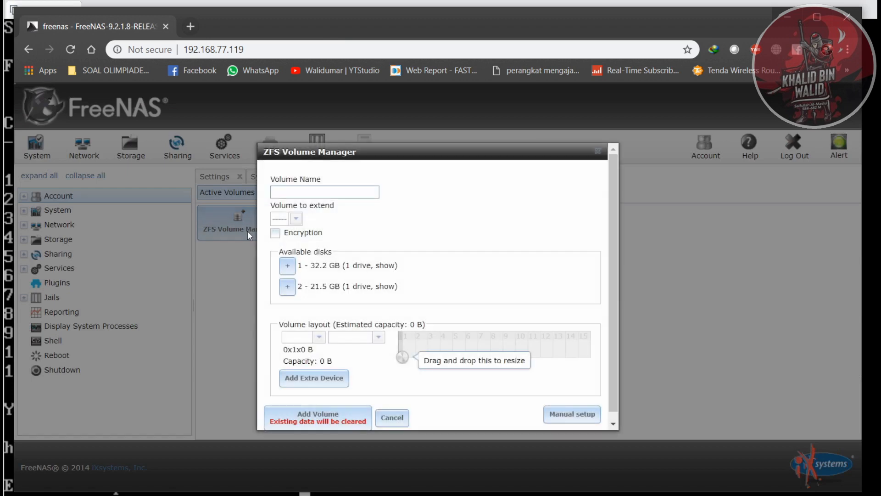
left_click(576, 419)
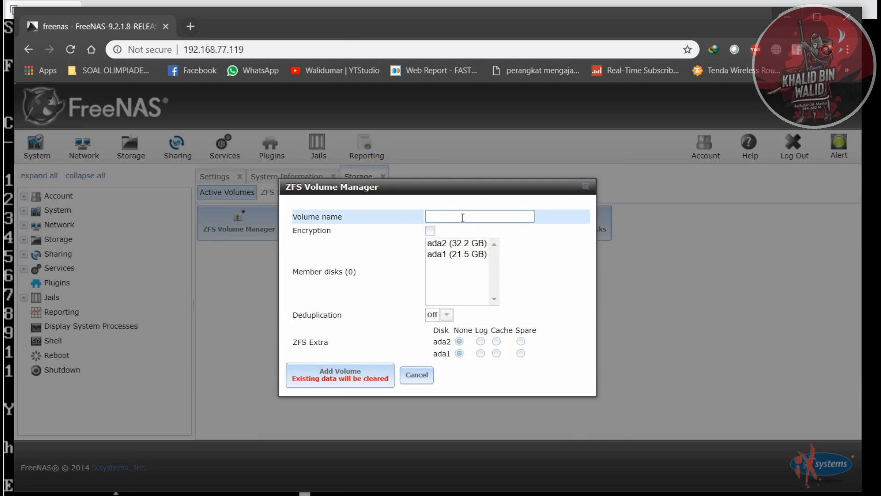
type("NFS-walidumar")
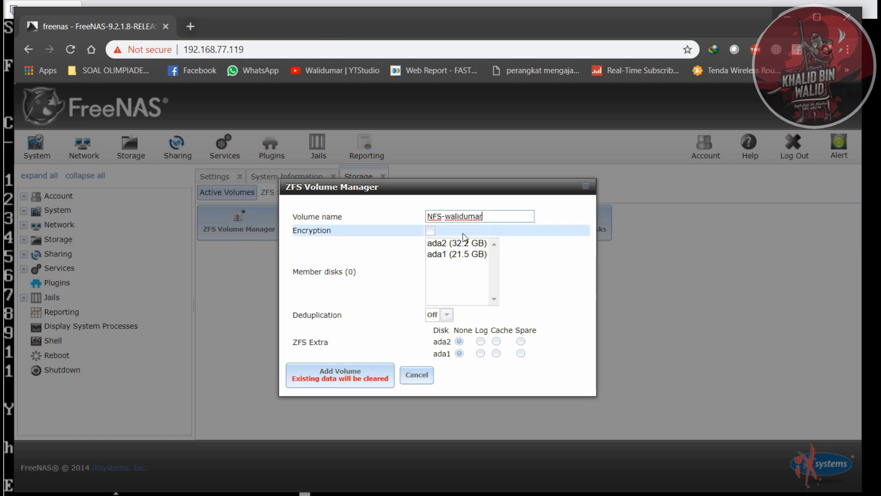
- Try both ada2 and ada1 as member disks of the volume, and leave only ada2 (32.2 GB) selected
left_click(472, 247)
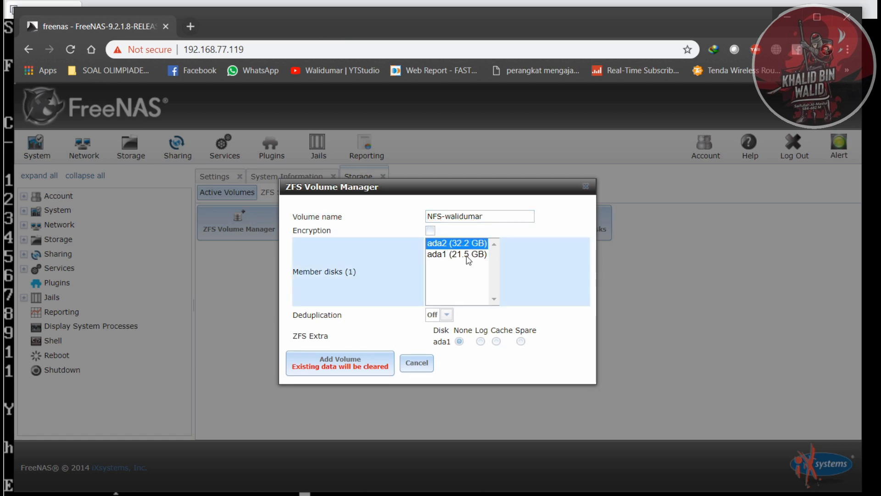
left_click(467, 254, "ctrl")
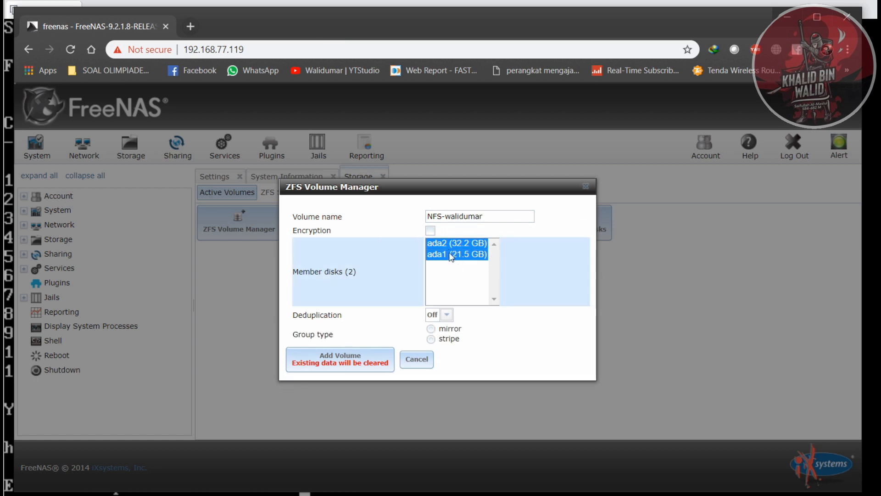
left_click(452, 254)
left_click(465, 246)
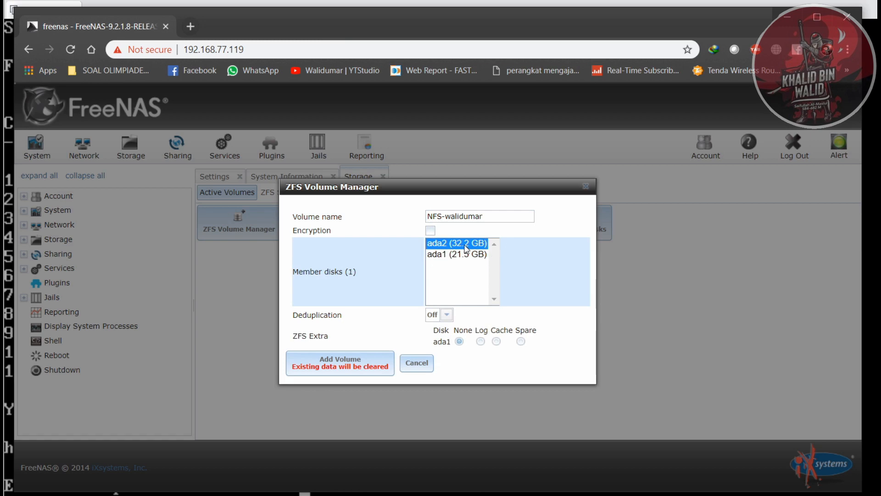
- Try ada2 and ada1 together as a mirror group, and try deduplication On and Verify before setting it back to Off
left_click(459, 256, "ctrl")
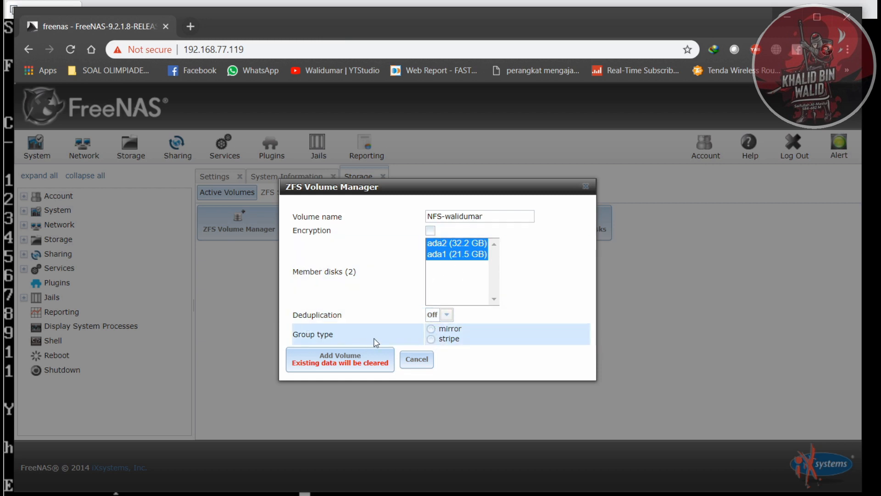
left_click(434, 333)
left_click(447, 314)
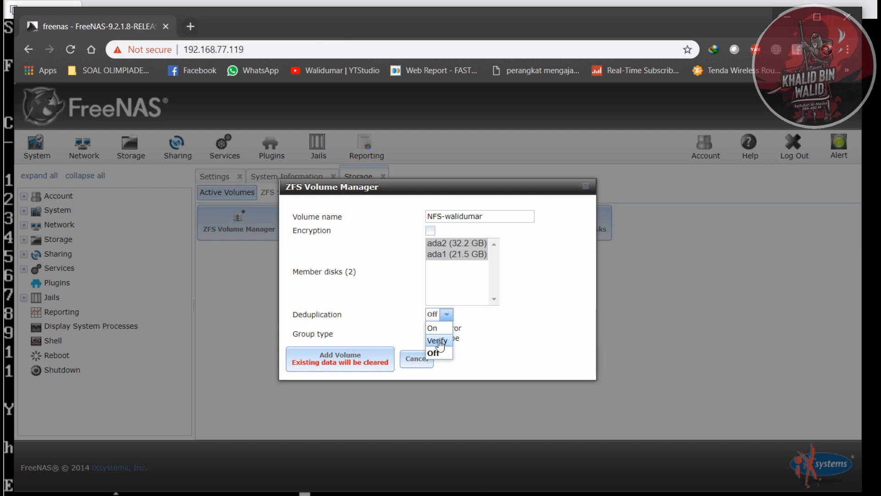
left_click(433, 328)
left_click(448, 316)
left_click(438, 339)
left_click(457, 314)
left_click(436, 350)
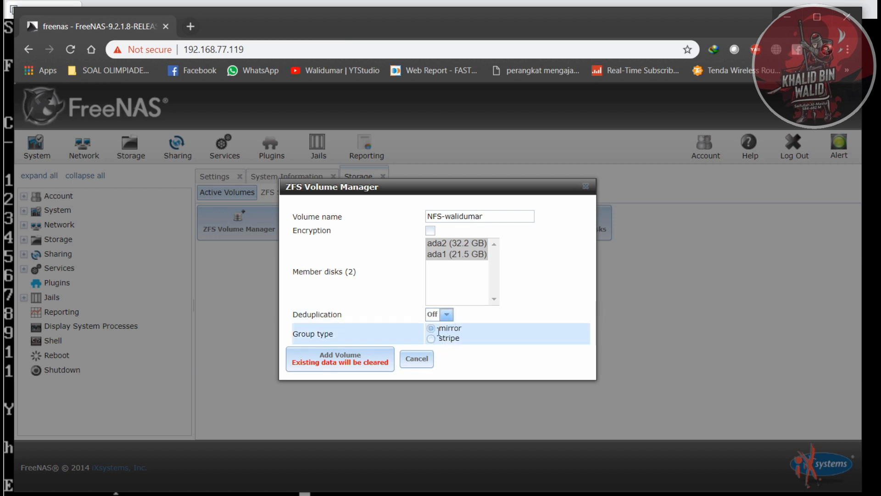
- Select both ada1 and ada2 as member disks, set the group type to mirror, and add the volume
left_click(448, 254)
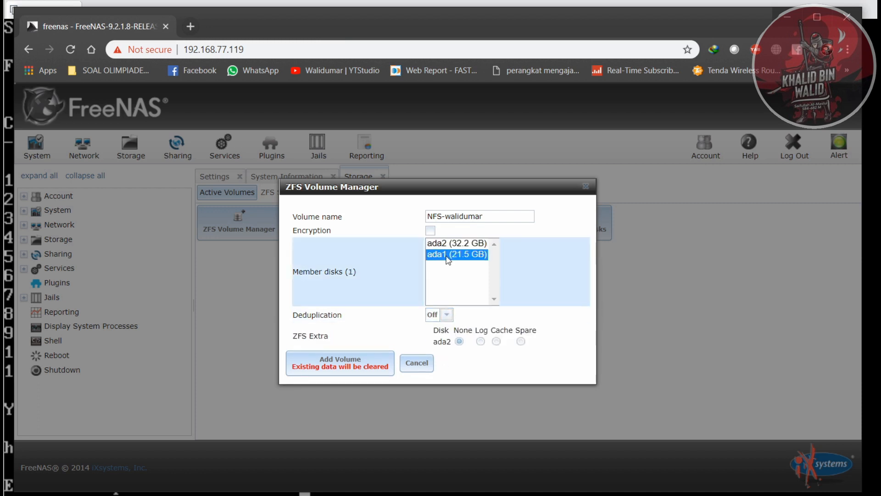
left_click(459, 246, "ctrl")
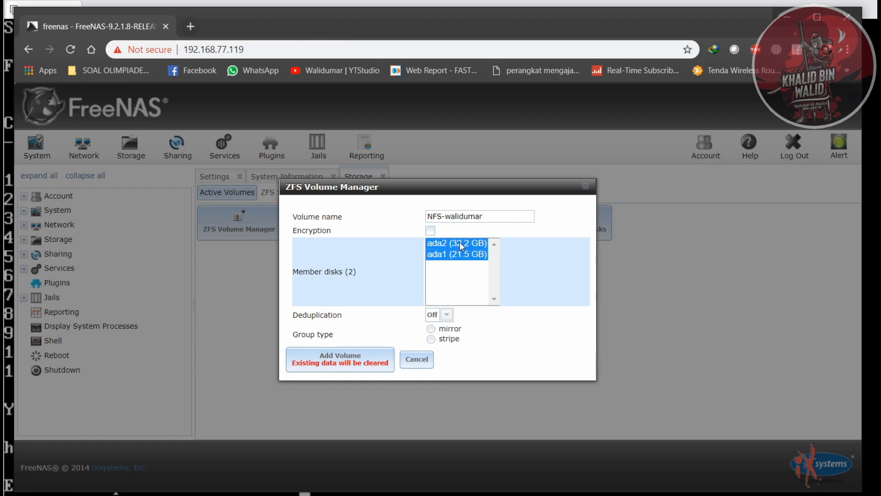
left_click(431, 329)
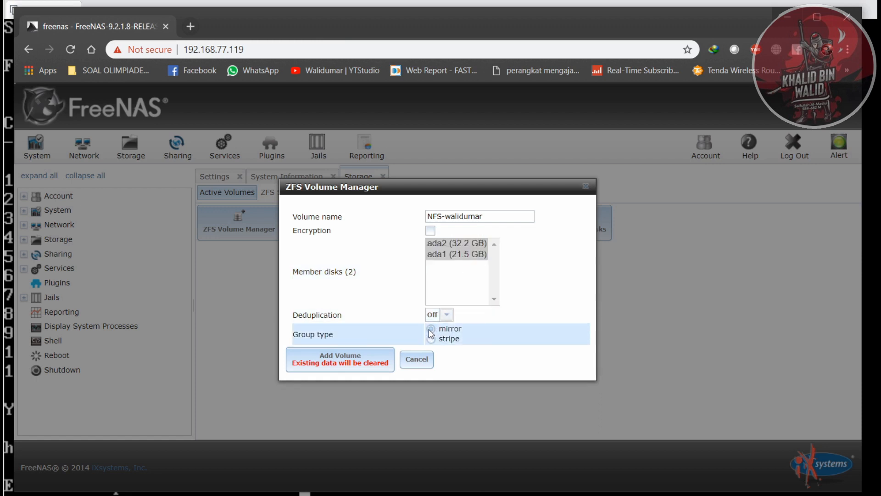
left_click(352, 360)
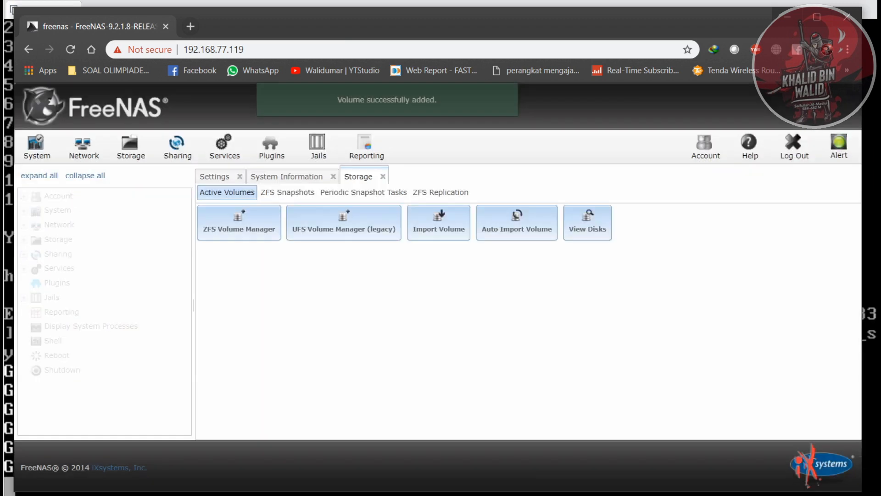
- Check the FreeNAS console in the virtual machine for volume creation output, and return to Chrome
left_click(545, 493)
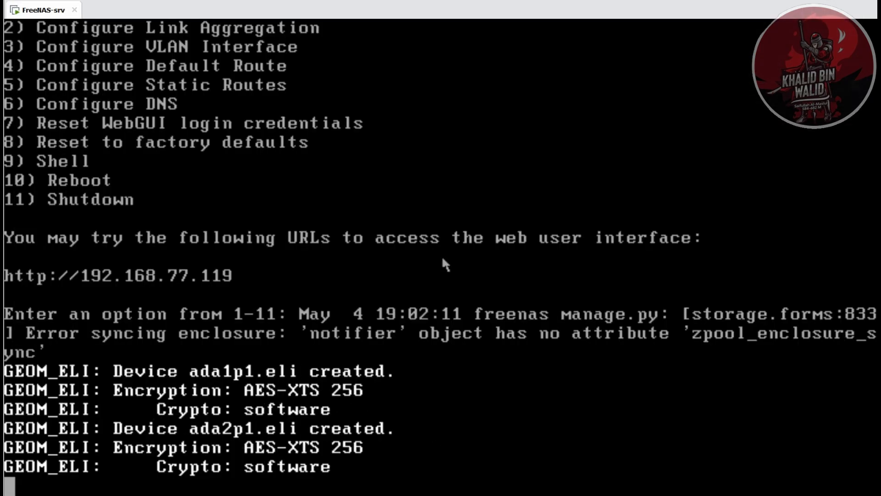
mouse_move(540, 495)
left_click(483, 494)
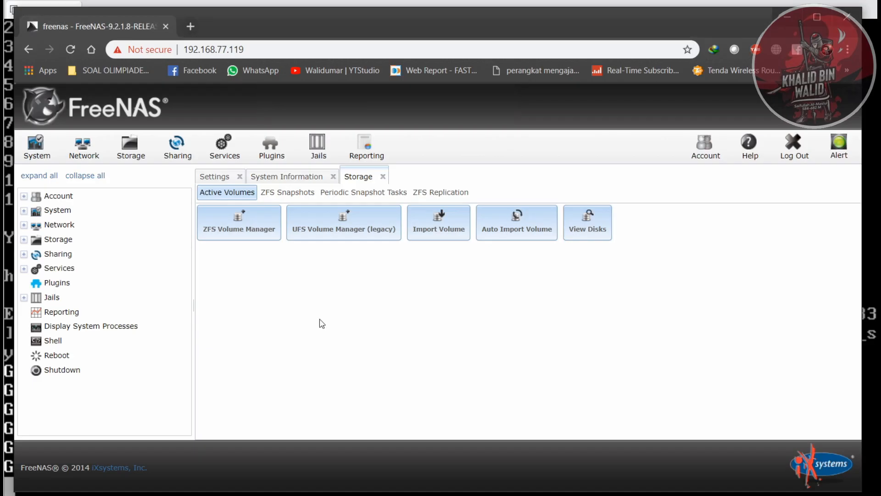
- Find the /mnt/NFS-walidumar volume under the storage volumes and open its permission settings
left_click(69, 242)
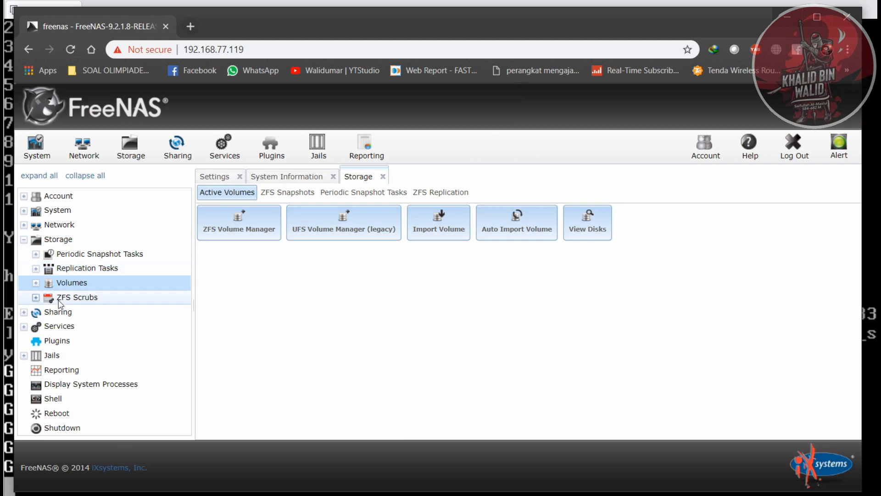
left_click(72, 284)
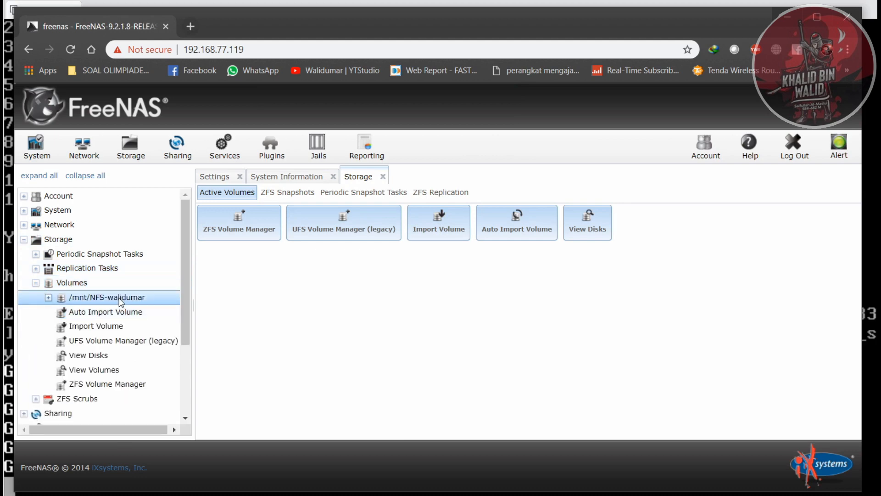
left_click(48, 298)
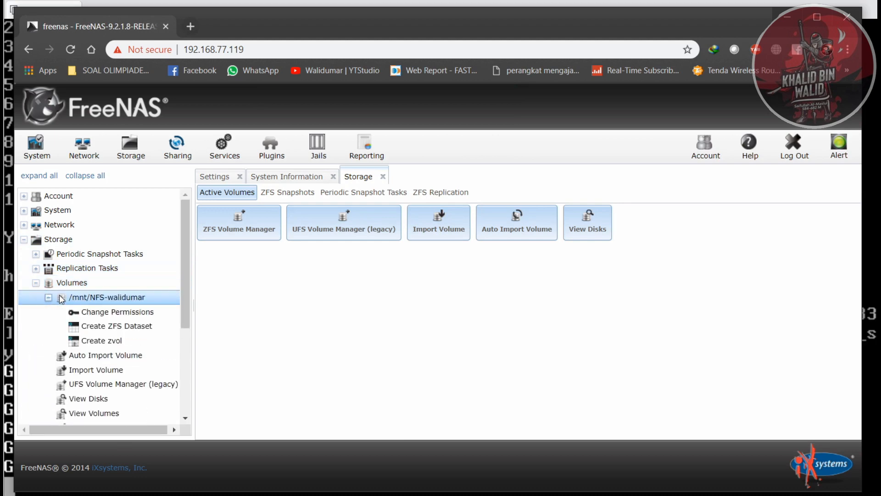
left_click(126, 301)
left_click(127, 300)
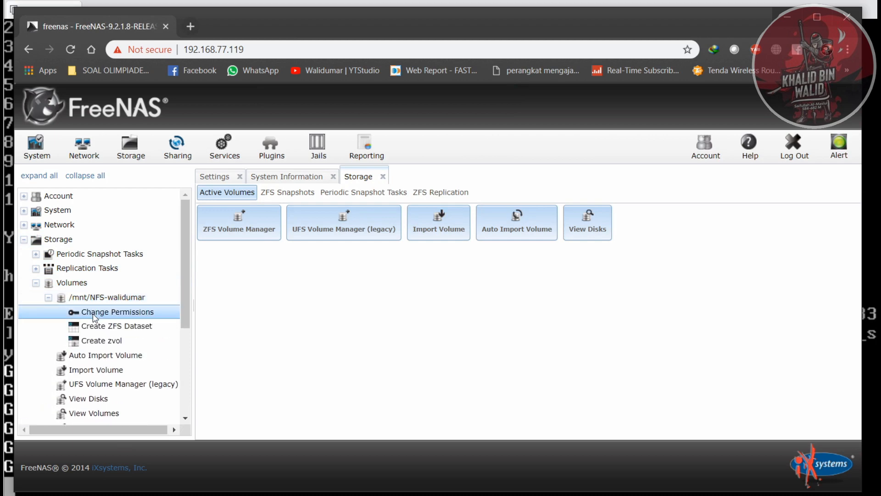
left_click(94, 312)
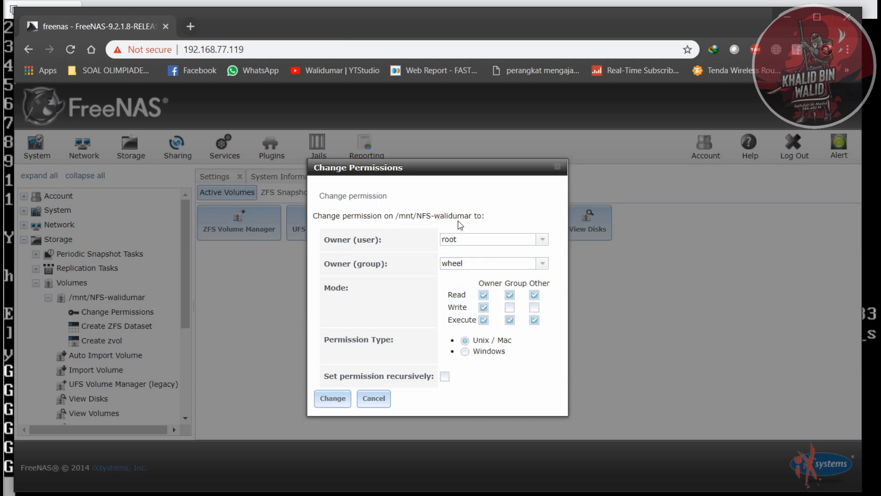
- Grant write permission to Group and Other, keep the Unix / Mac permission type, and apply the permissions recursively
left_click(511, 308)
left_click(534, 308)
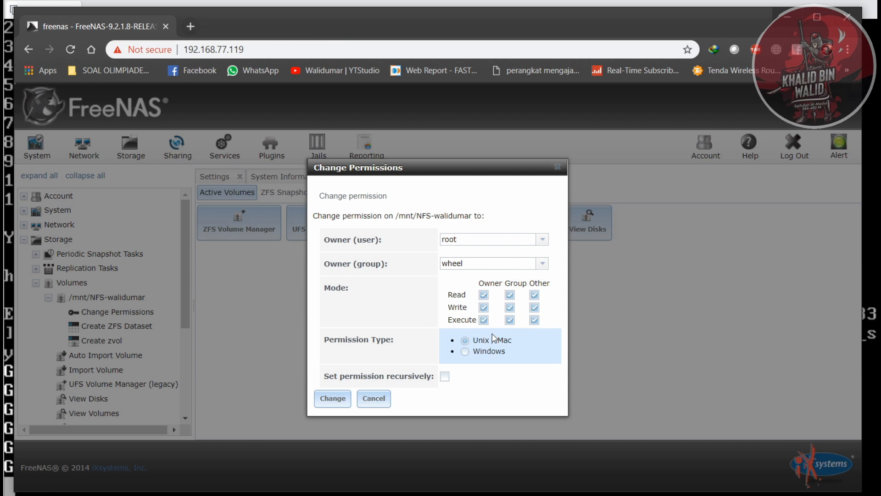
left_click(492, 352)
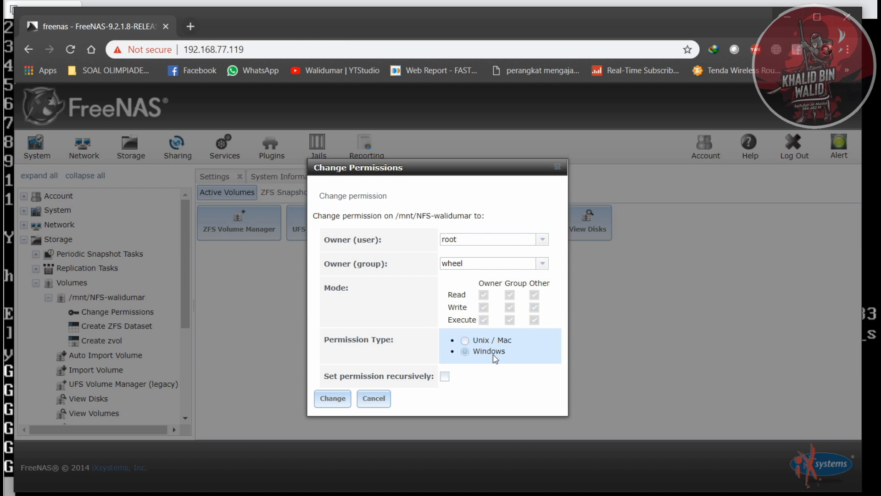
left_click(489, 342)
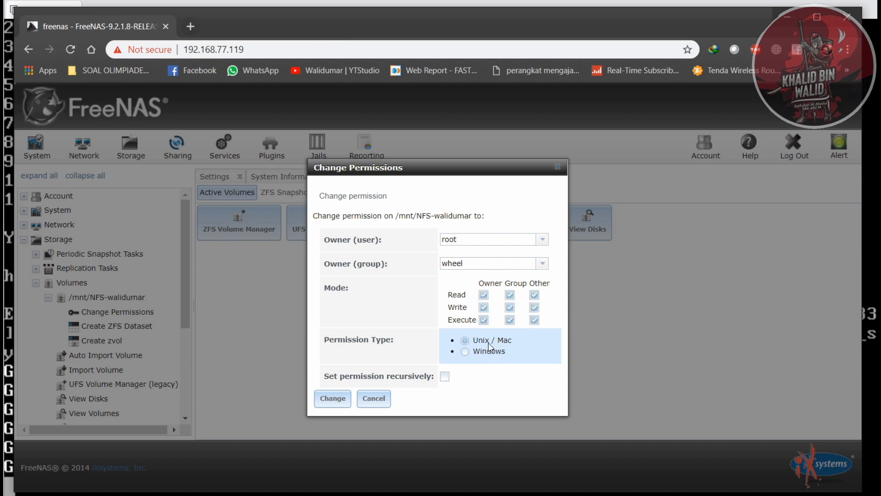
left_click(446, 378)
left_click(340, 398)
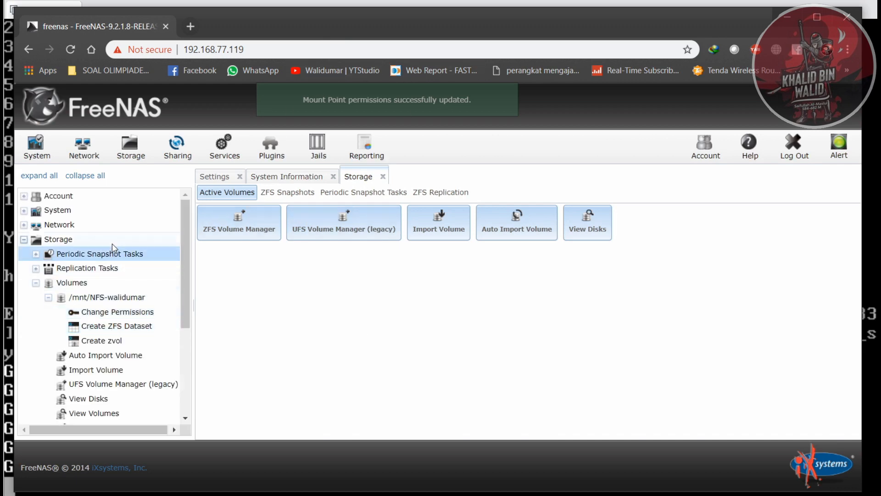
- Try to open the network location \\192.168.77.119 through the Windows Run dialog
scroll(137, 353, "down", 3)
scroll(137, 363, "up", 3)
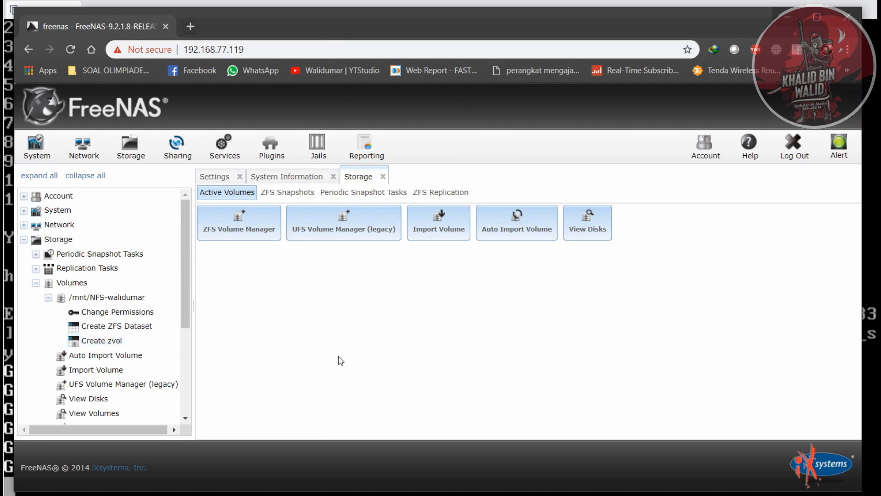
key("super+r")
left_click_drag(40, 343, 425, 314)
type("\\\\")
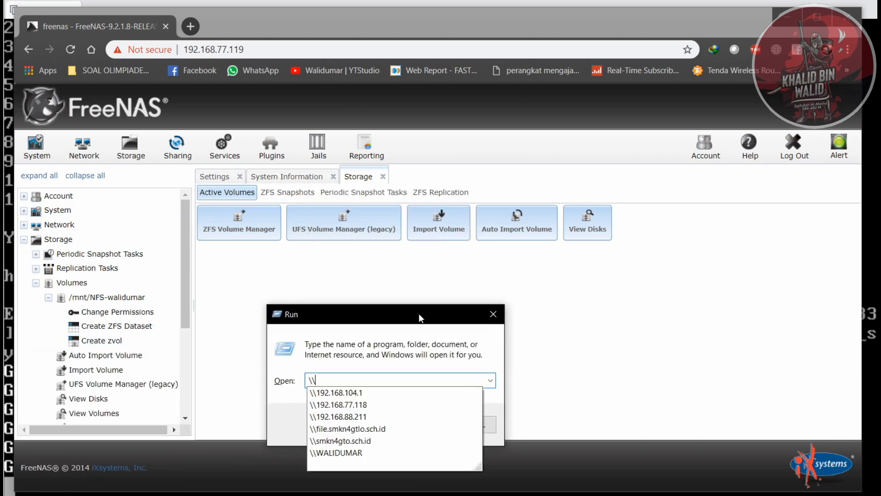
type("192.168.")
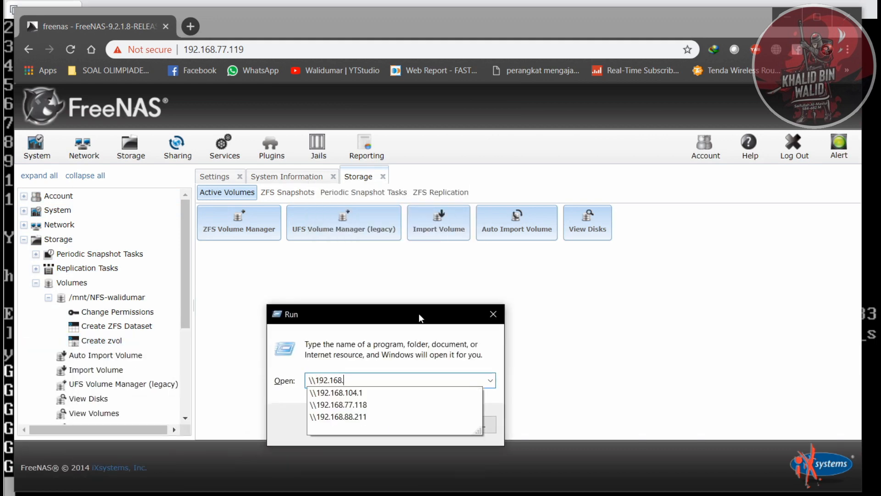
type("77.11")
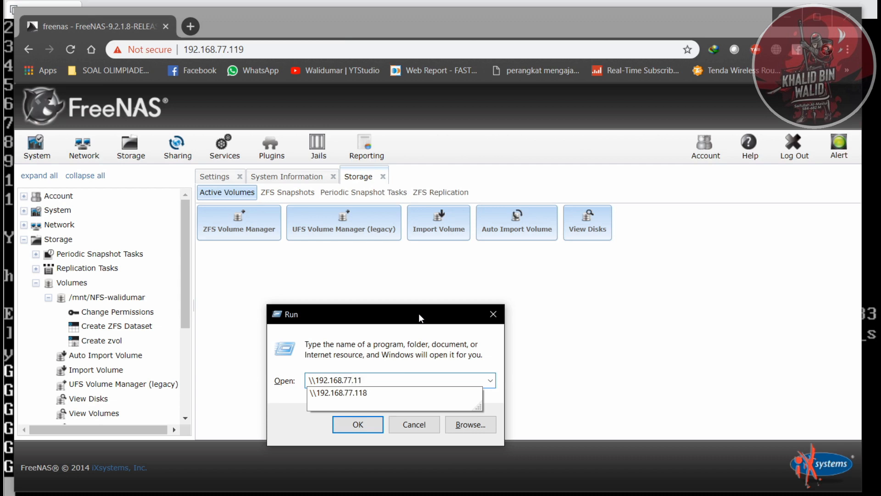
type("9")
key("Return")
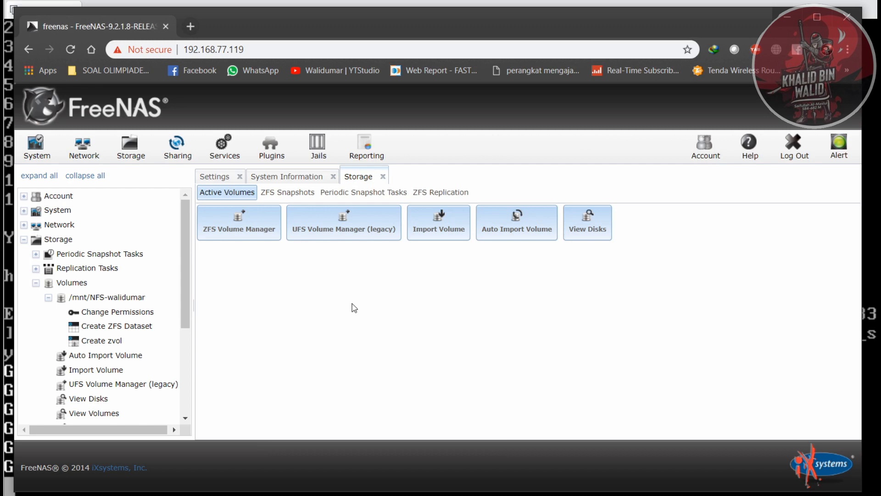
scroll(149, 311, "down", 3)
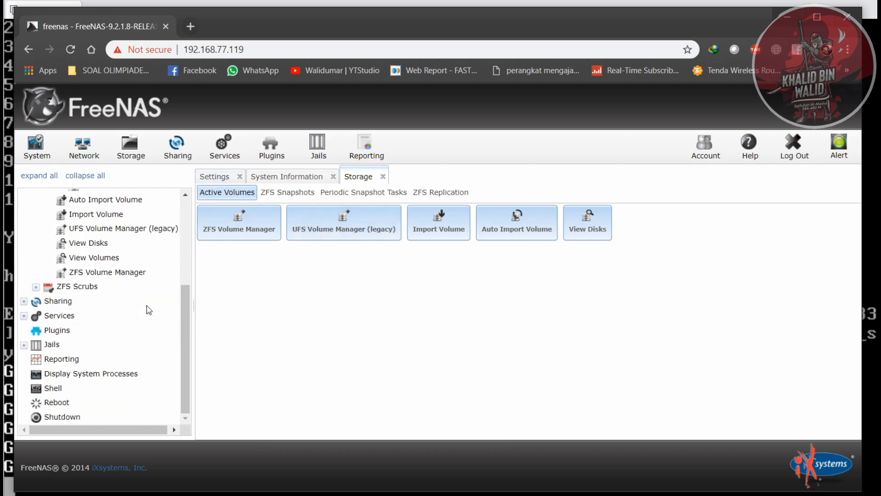
scroll(147, 308, "up", 4)
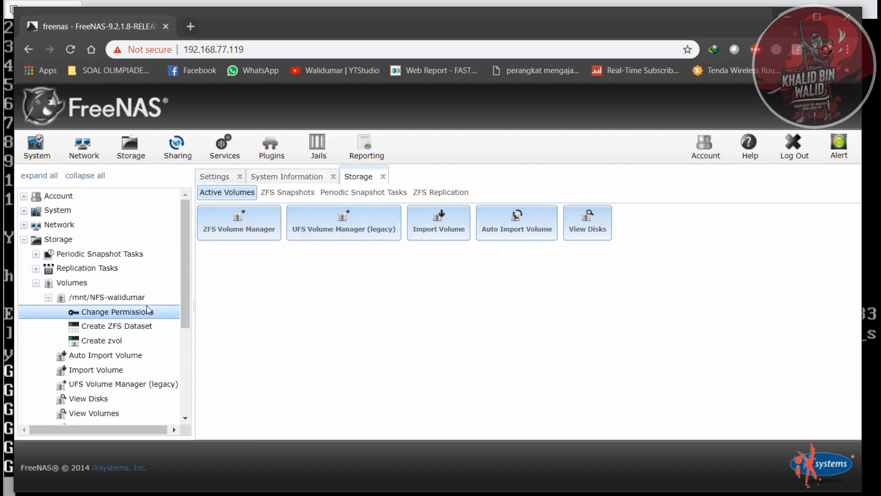
left_click(123, 299)
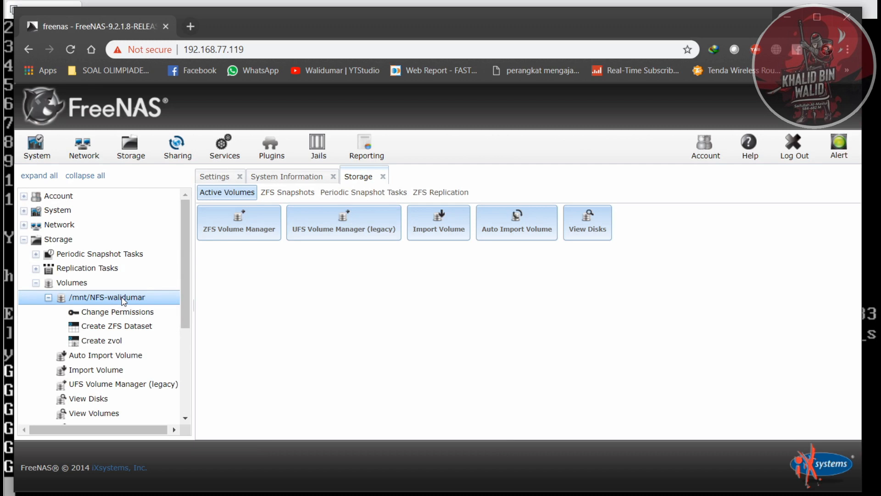
scroll(123, 301, "down", 5)
scroll(123, 301, "up", 5)
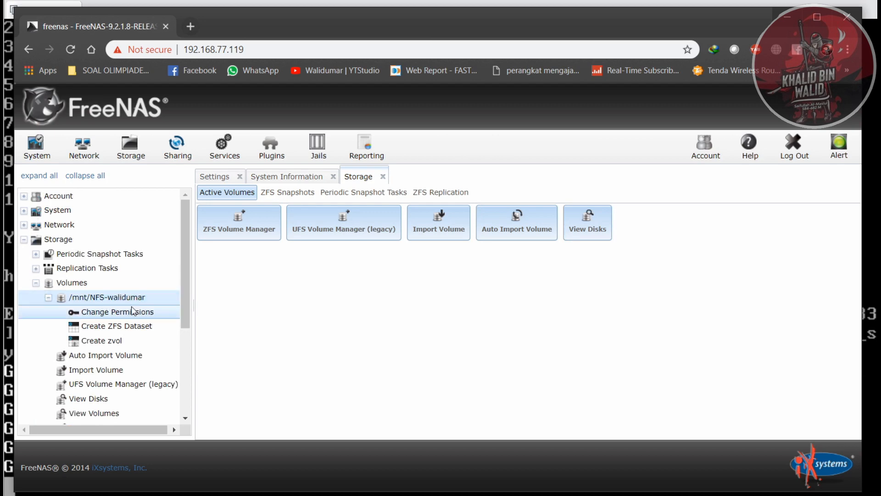
left_click(127, 312)
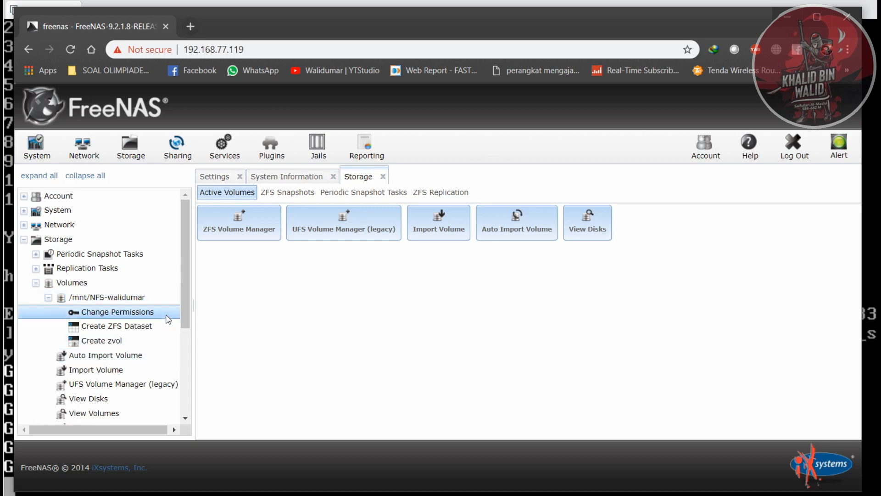
mouse_move(184, 280)
left_mouse_down()
mouse_move(190, 345)
mouse_move(190, 280)
left_mouse_up()
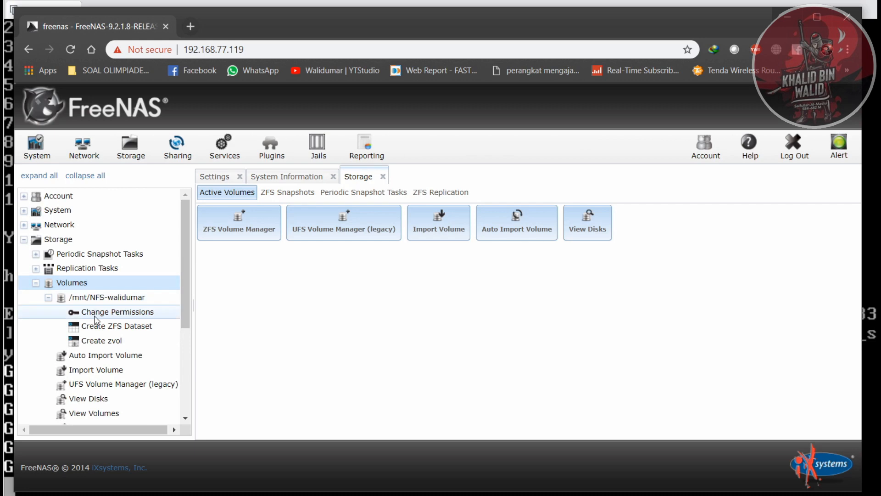
- Start a new Windows (CIFS) share named nfs-walidumar with the comment belajar-nfs-sharing
left_click(177, 154)
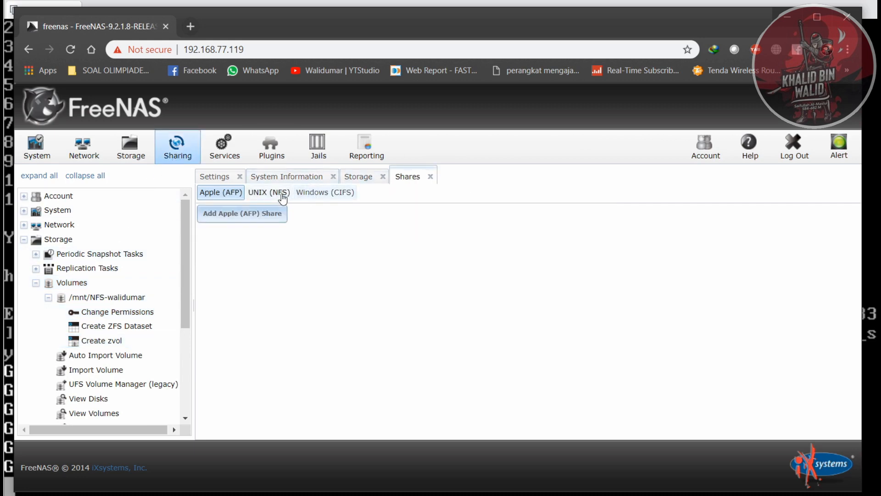
left_click(327, 197)
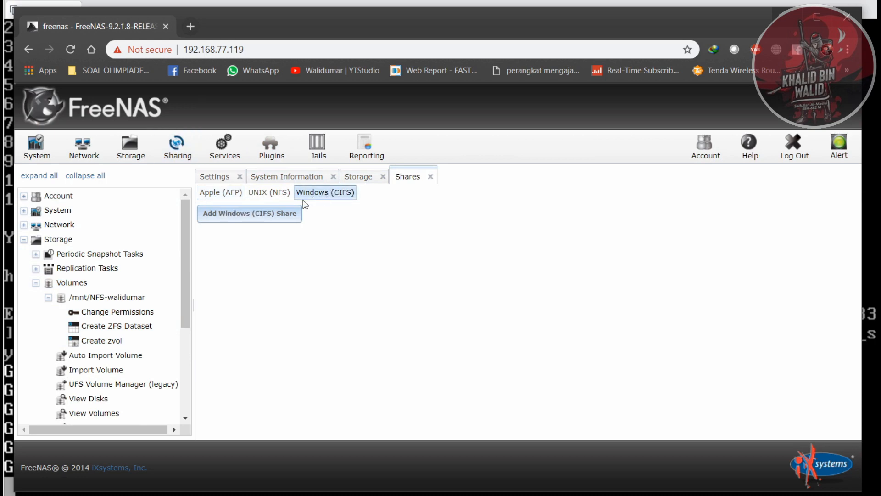
left_click(266, 213)
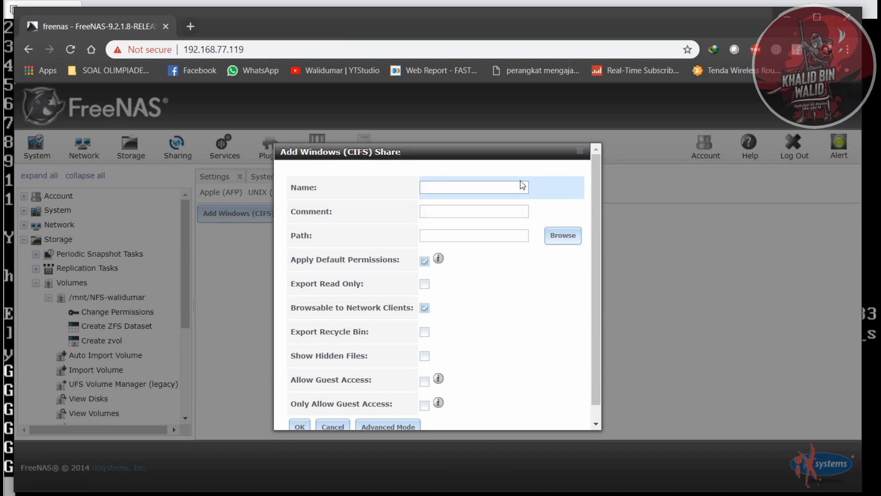
type("nfs-walidumar")
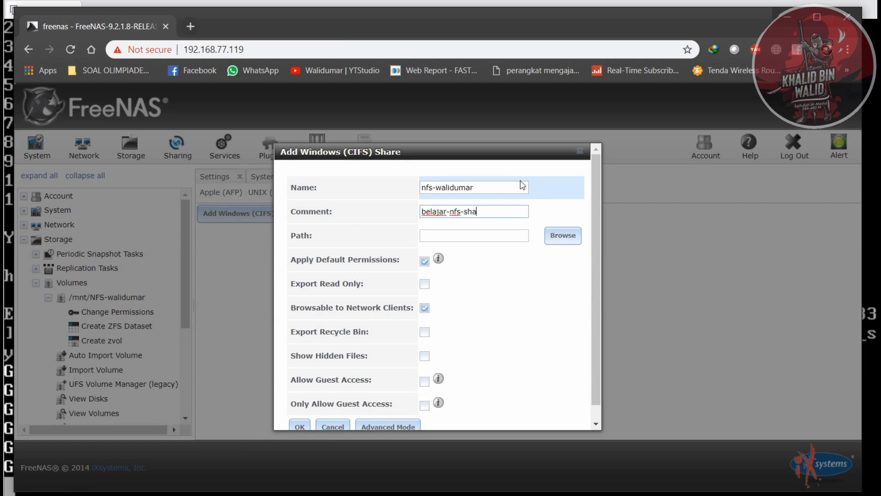
type("g")
key("Tab")
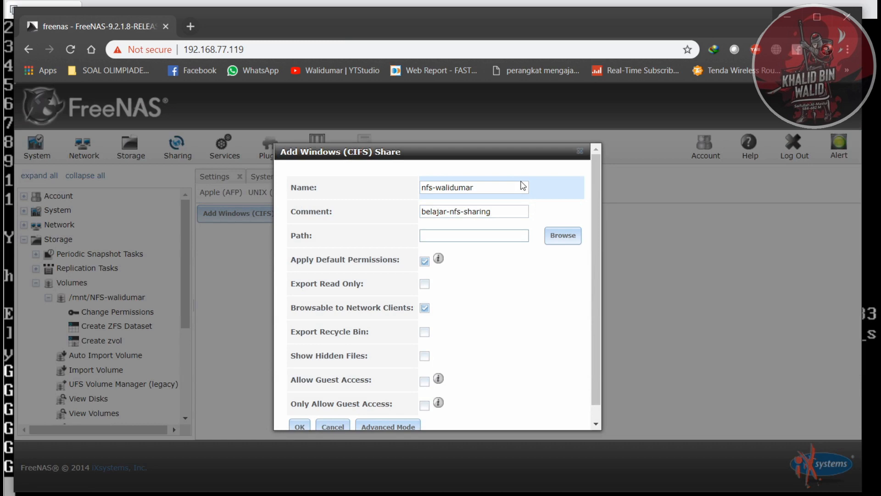
- Set the share's path to the NFS-walidumar folder under /mnt and allow guest access
left_click(555, 238)
left_click(441, 268)
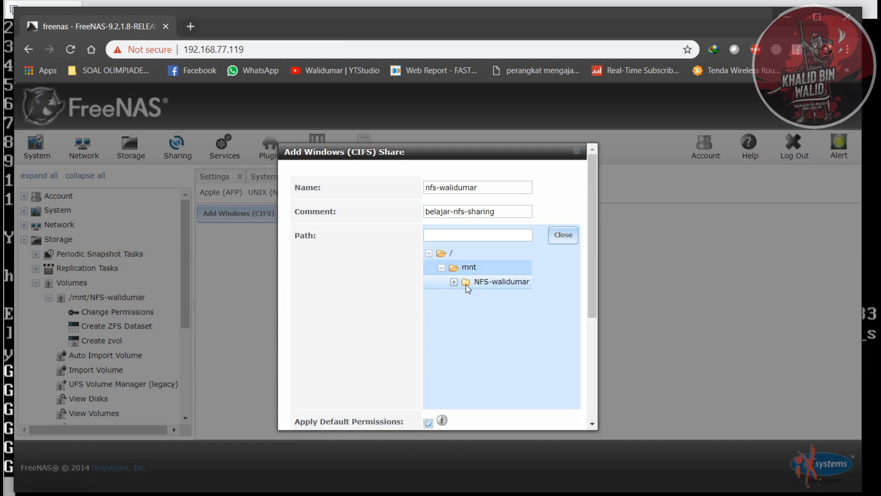
left_click(487, 287)
scroll(394, 286, "down", 4)
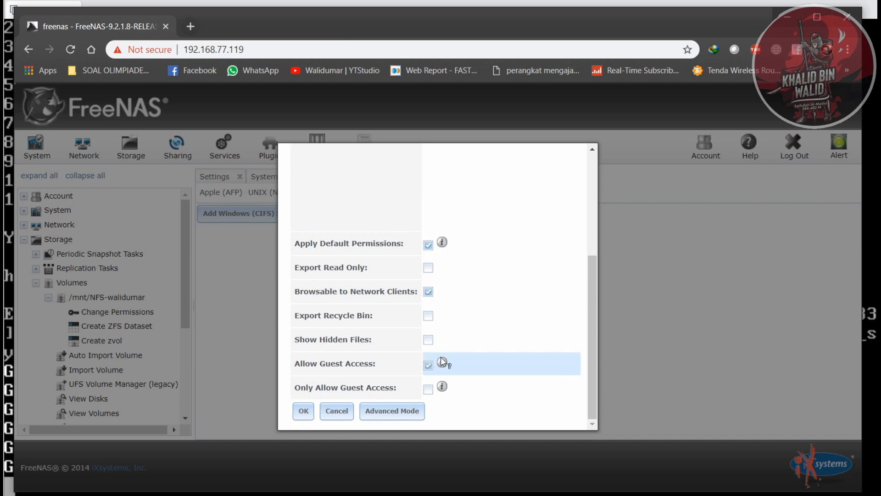
- Save the Windows (CIFS) share with the advanced Hosts Allow and Hosts Deny options left empty, and enable the CIFS service
left_click(373, 411)
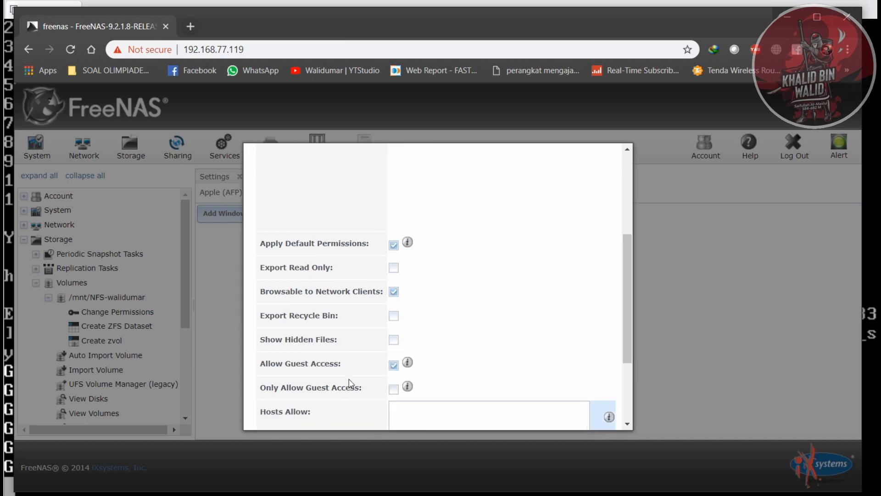
scroll(374, 410, "down", 3)
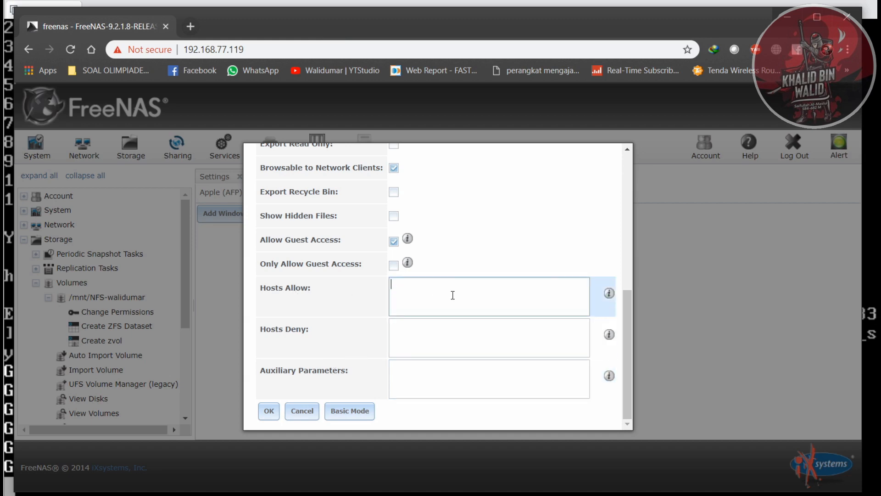
left_click(448, 329)
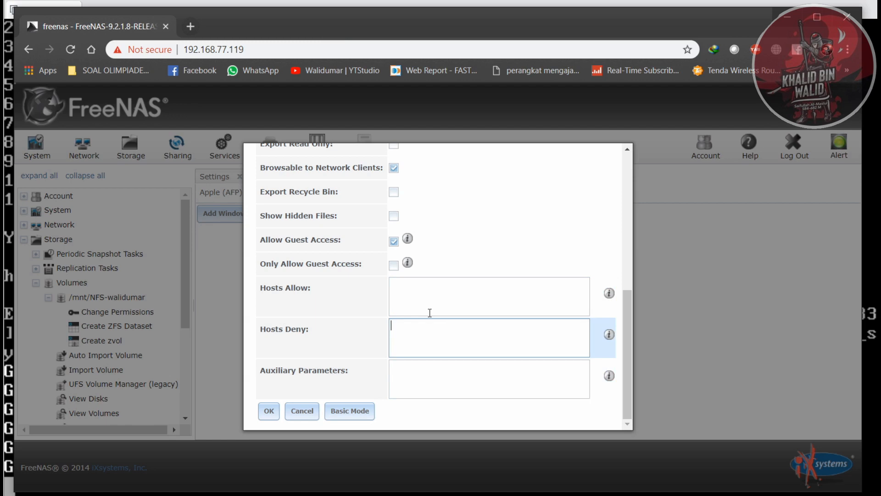
left_click(270, 412)
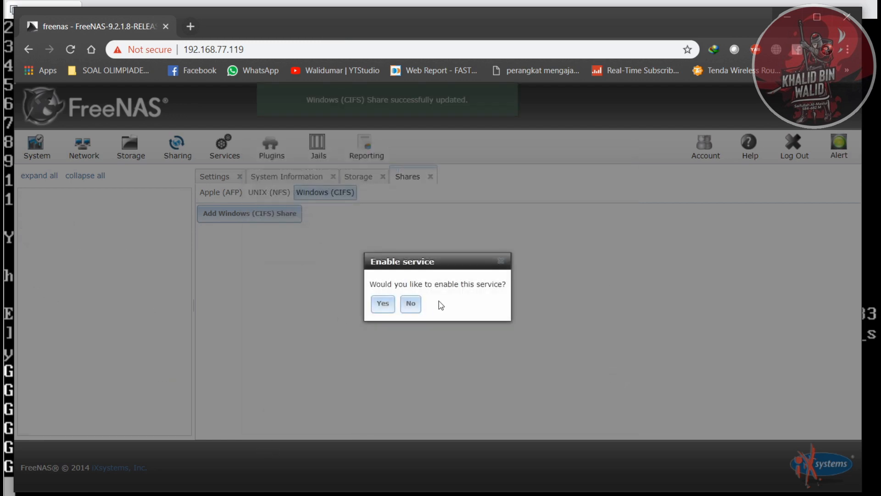
left_click(383, 304)
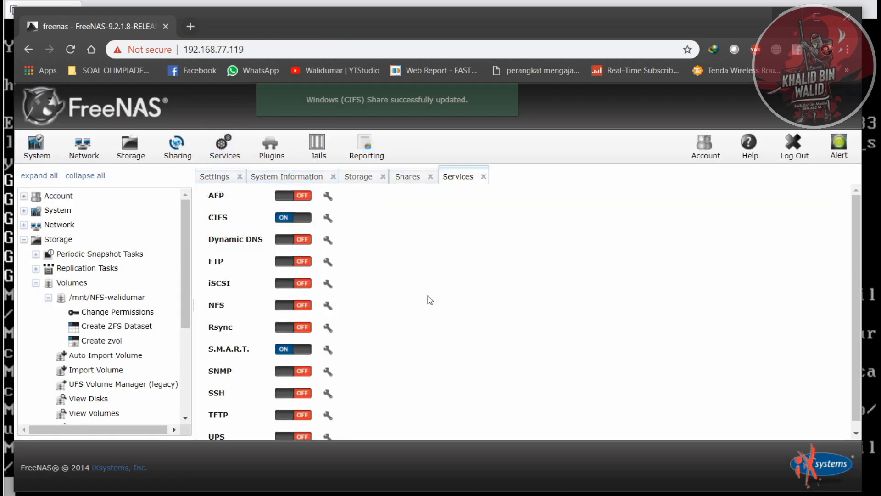
- Turn on the NFS service and allow non-root mount in its settings
scroll(431, 301, "down", 1)
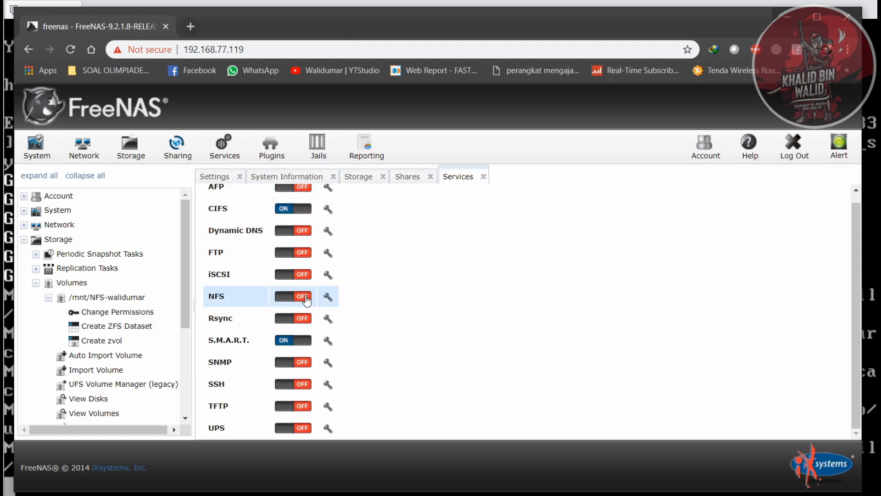
scroll(248, 228, "up", 1)
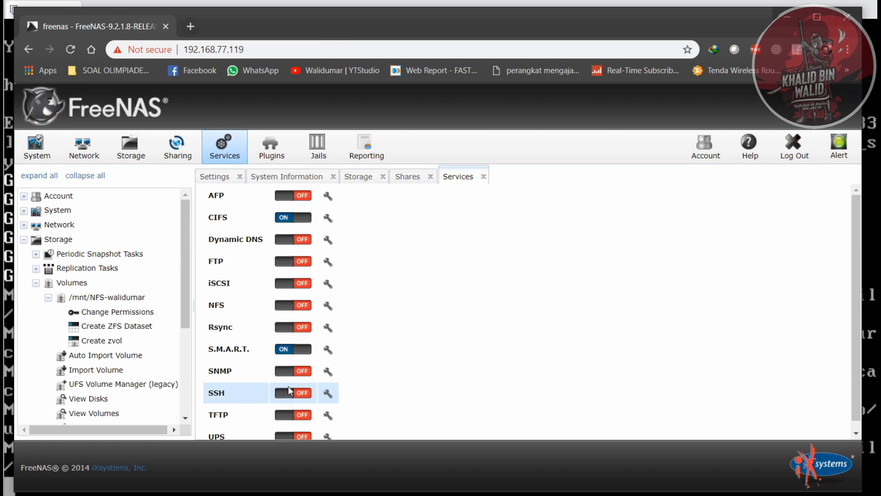
left_click(284, 305)
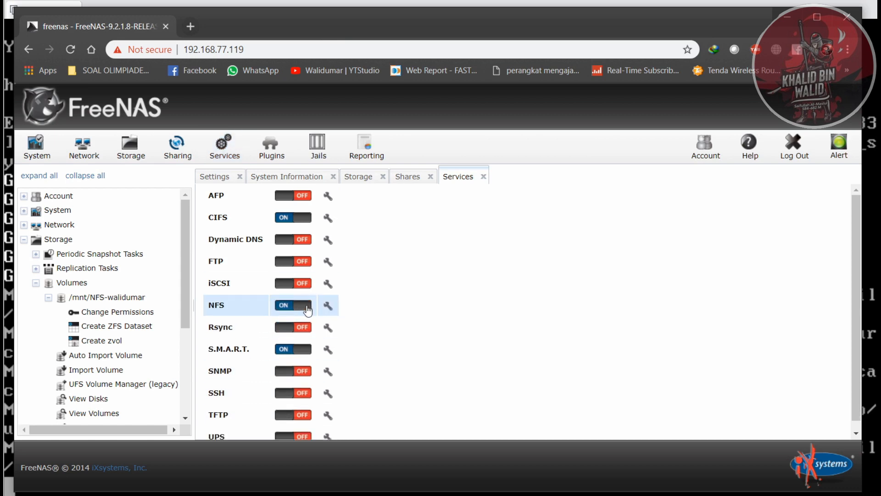
left_click(334, 308)
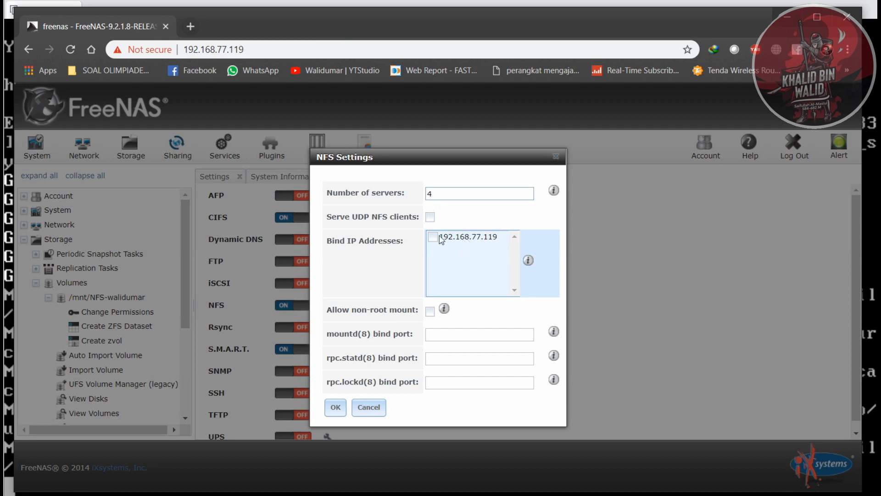
left_click(430, 312)
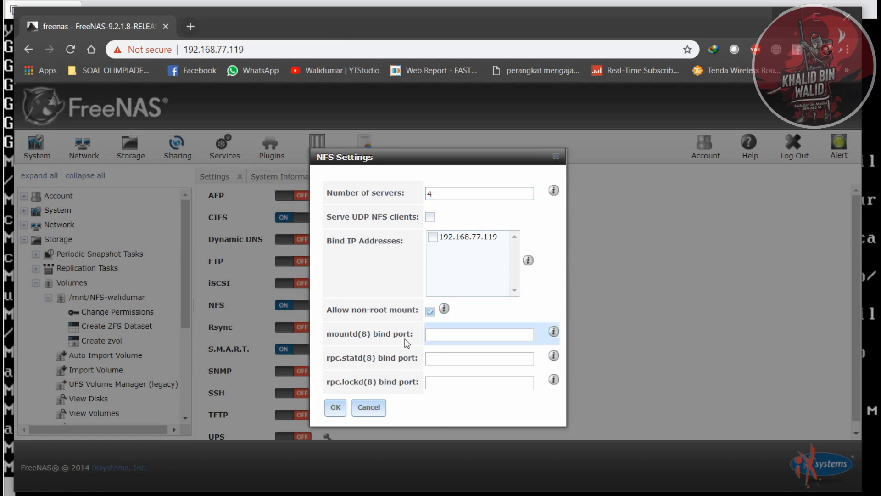
left_click(335, 408)
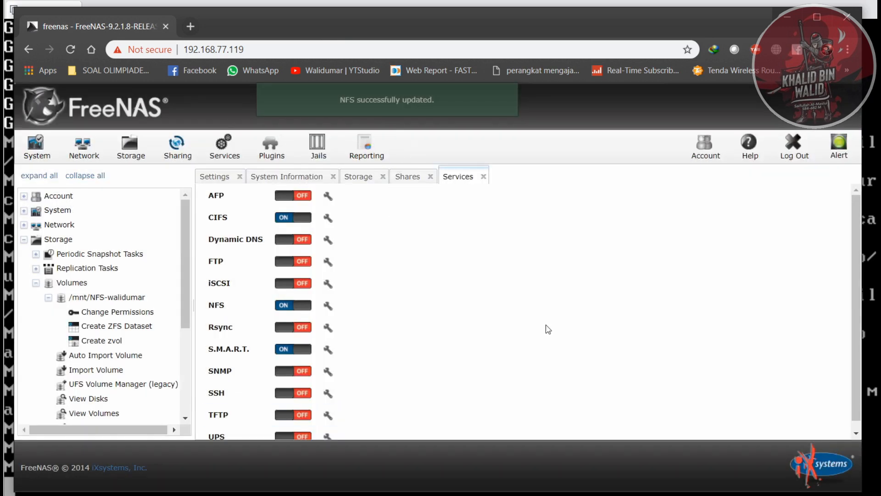
- Open the network location \\192.168.77.119 through the Windows Run dialog and enter the nfs-walidumar share
key("super+r")
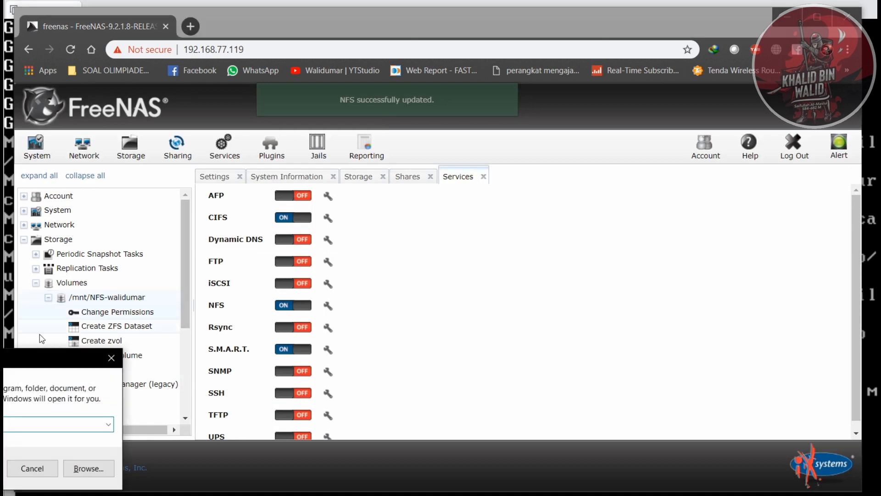
left_click_drag(3, 363, 386, 309)
type("\\1")
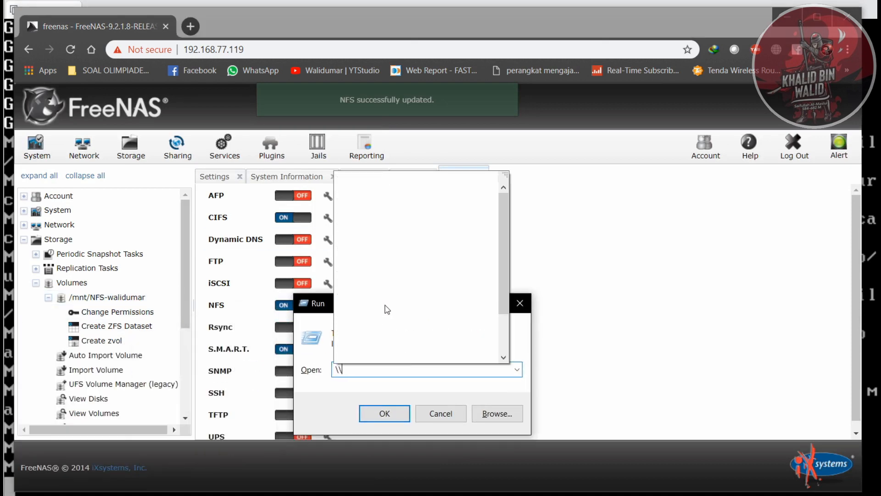
type("92.168.")
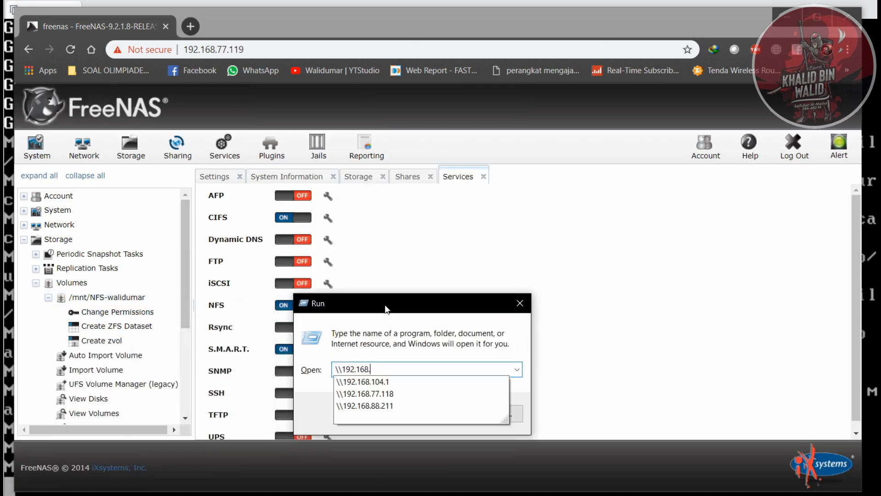
type("77.11")
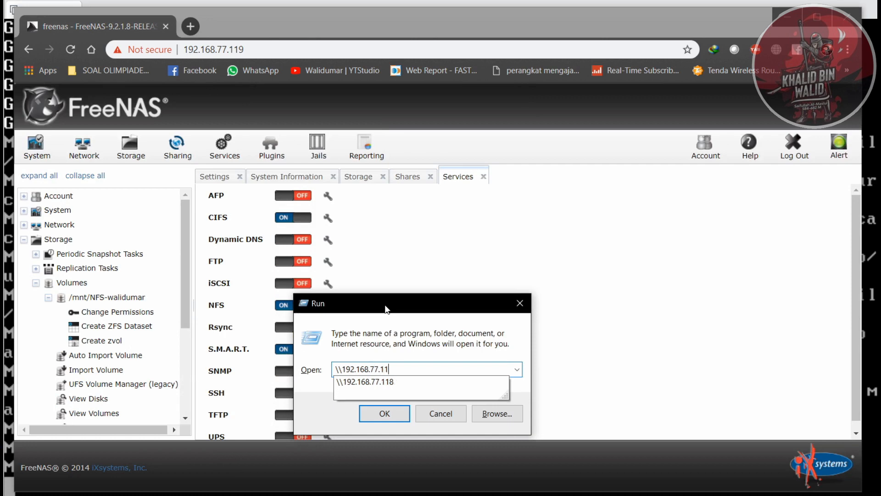
type("9")
key("Return")
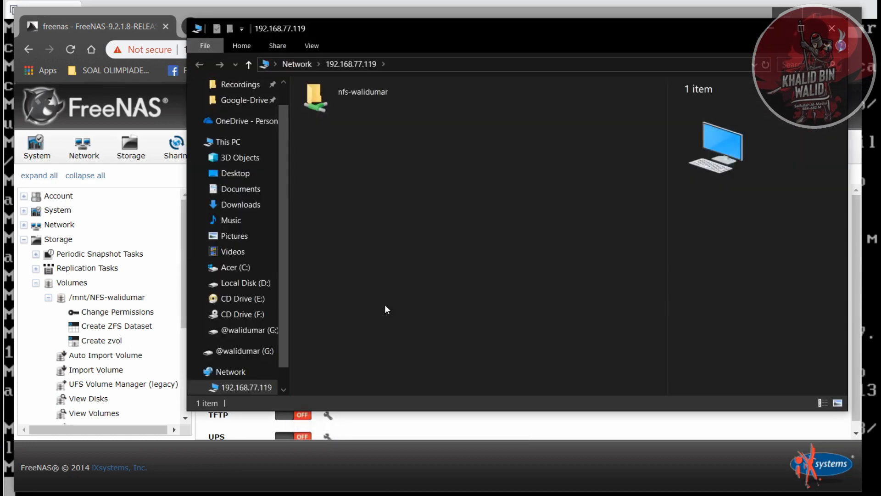
left_click_drag(434, 33, 403, 70)
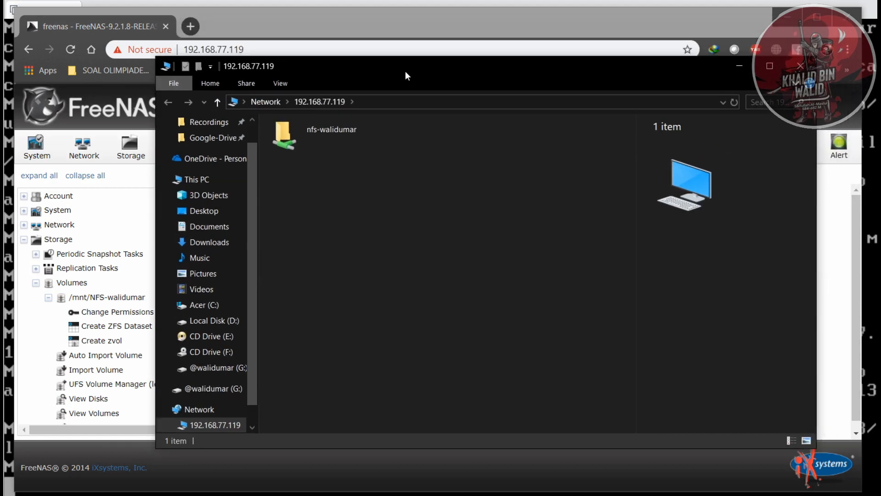
double_click(320, 142)
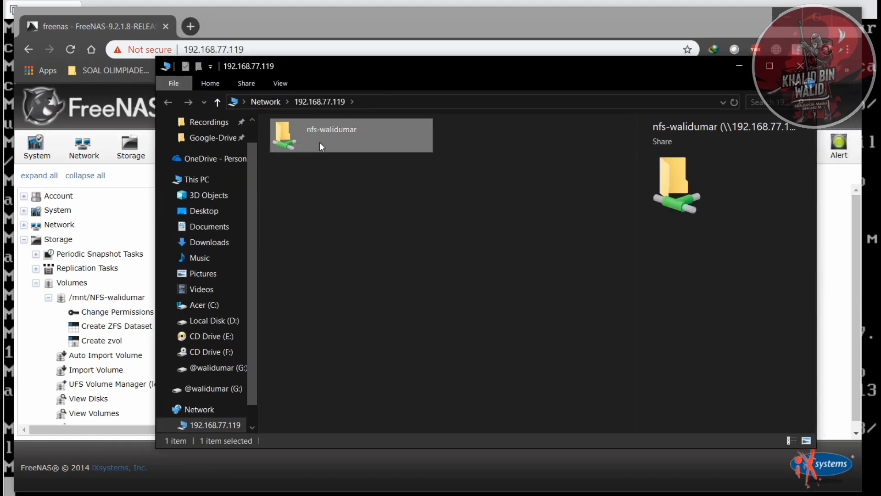
right_click(339, 209)
mouse_move(467, 365)
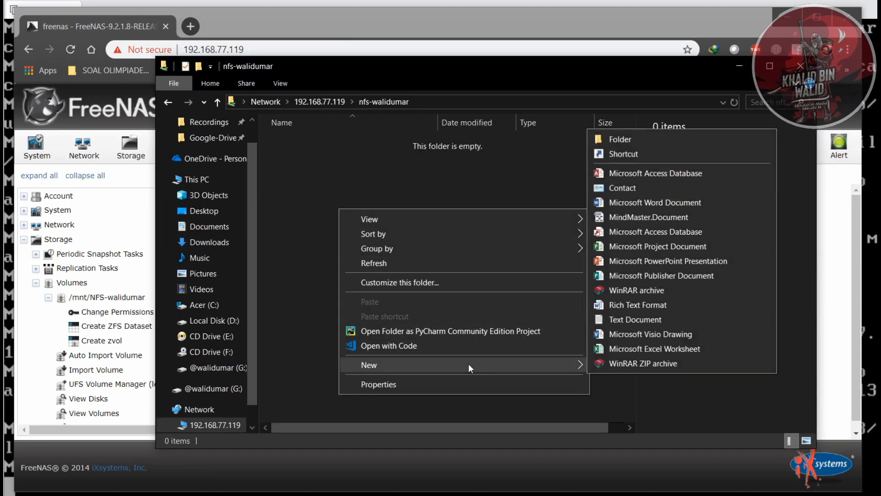
left_click(307, 224)
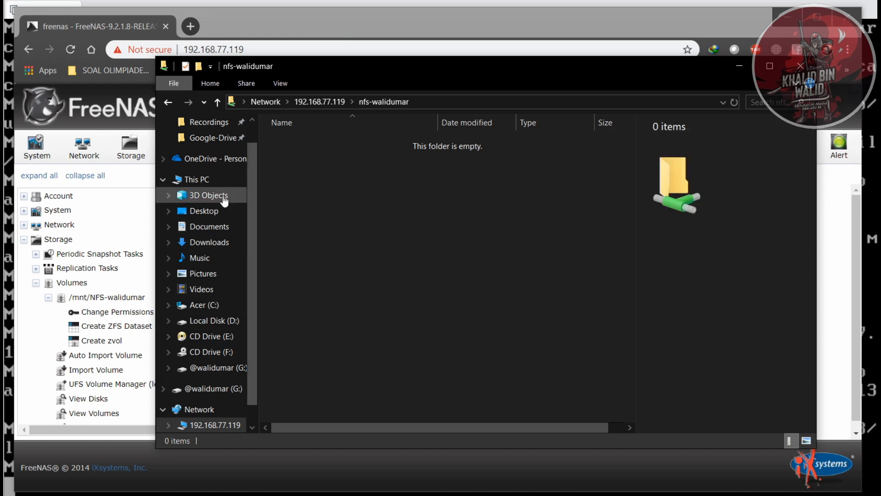
right_click(219, 426)
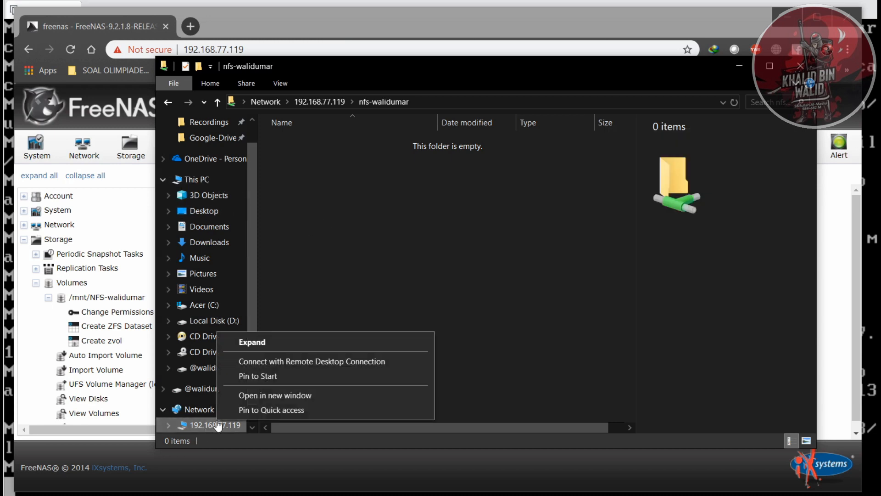
left_click(209, 410)
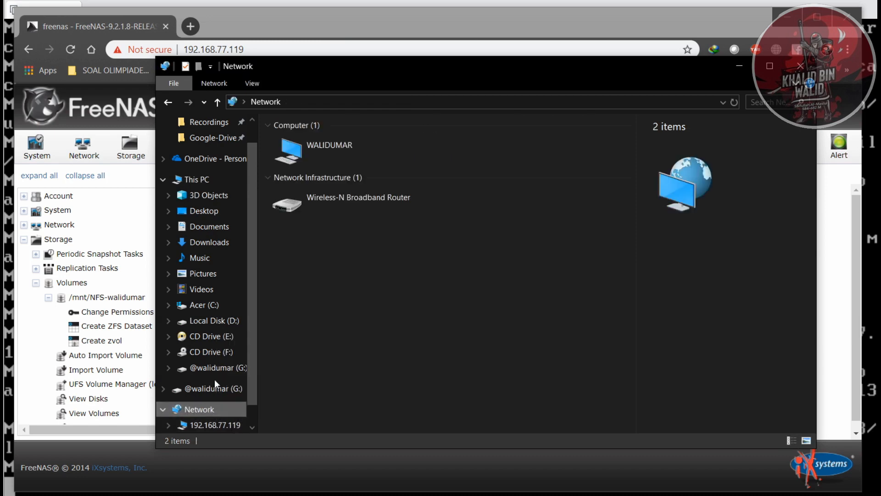
left_click(202, 196)
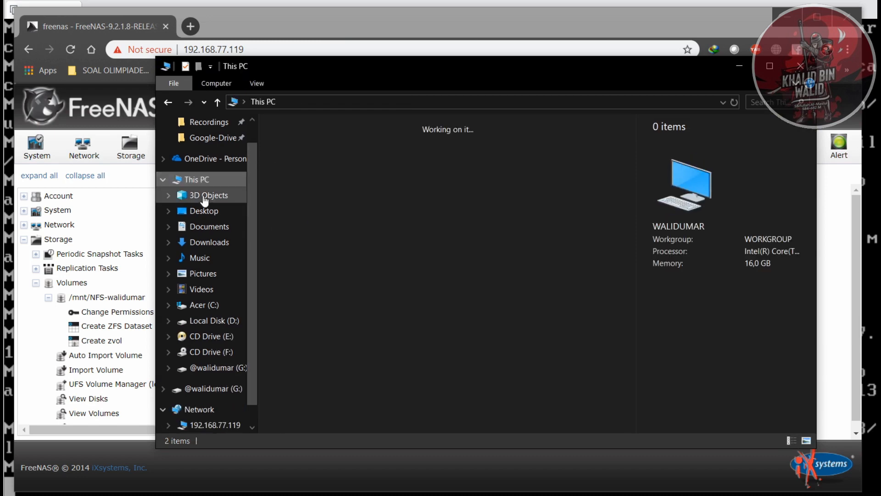
- Map the nfs-walidumar share on 192.168.77.119 as network drive Z: with reconnection at sign-in, and open the drive from This PC
left_click(215, 411)
left_click(215, 425)
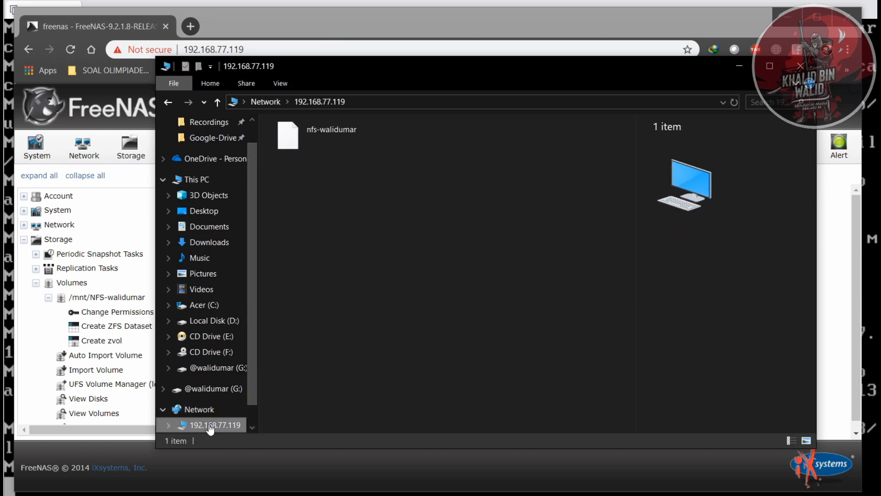
left_click(313, 136)
right_click(312, 136)
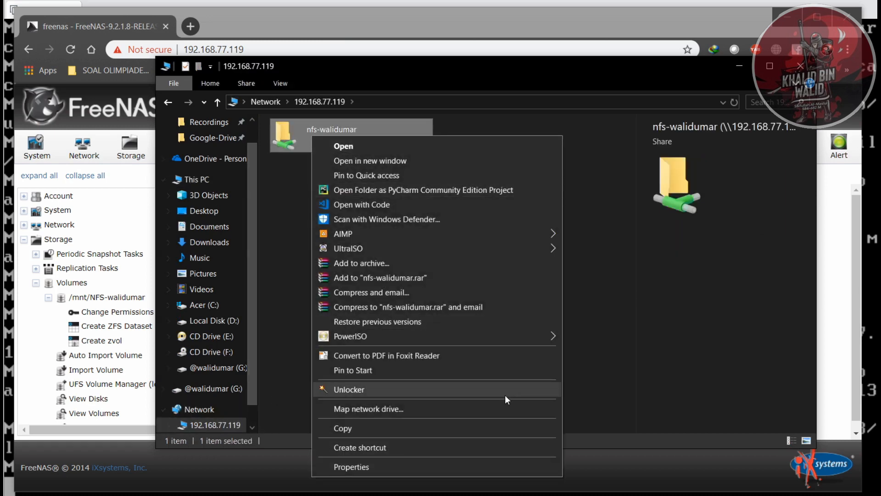
left_click(472, 408)
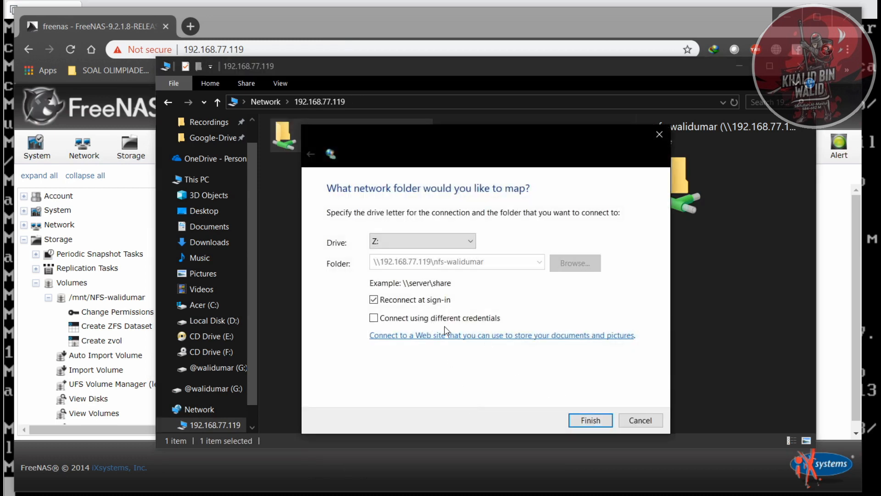
left_click(590, 421)
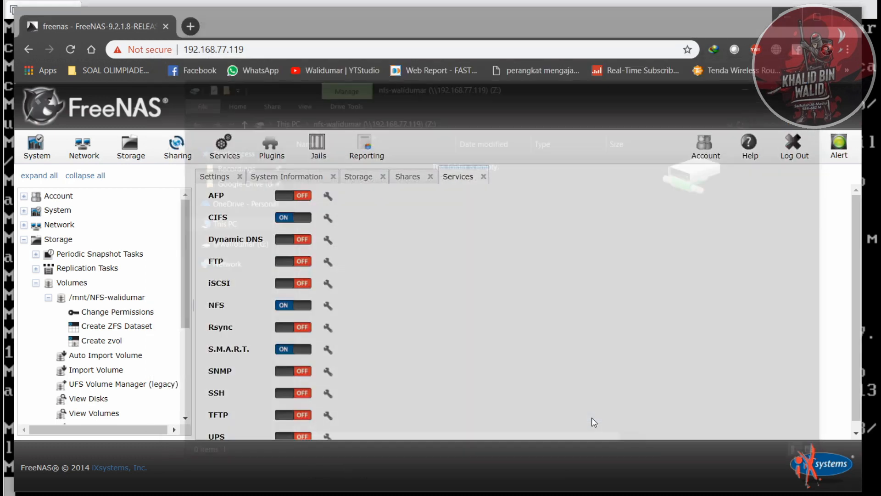
left_click(245, 224)
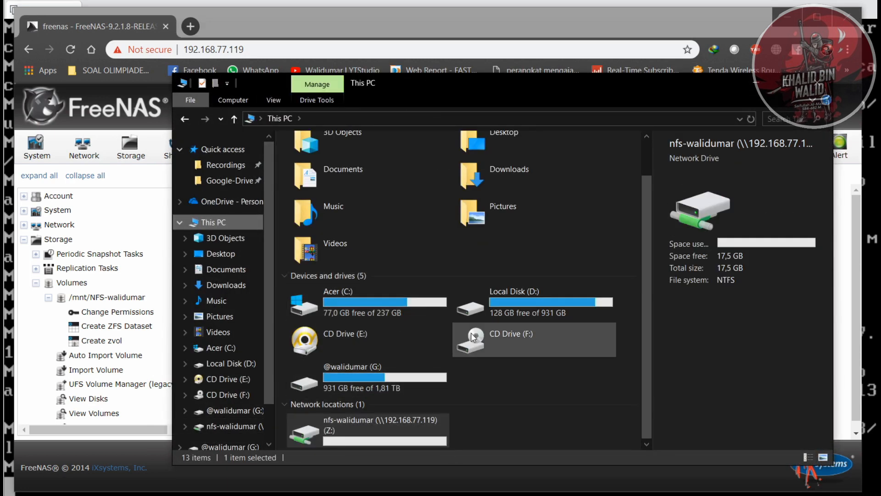
double_click(400, 433)
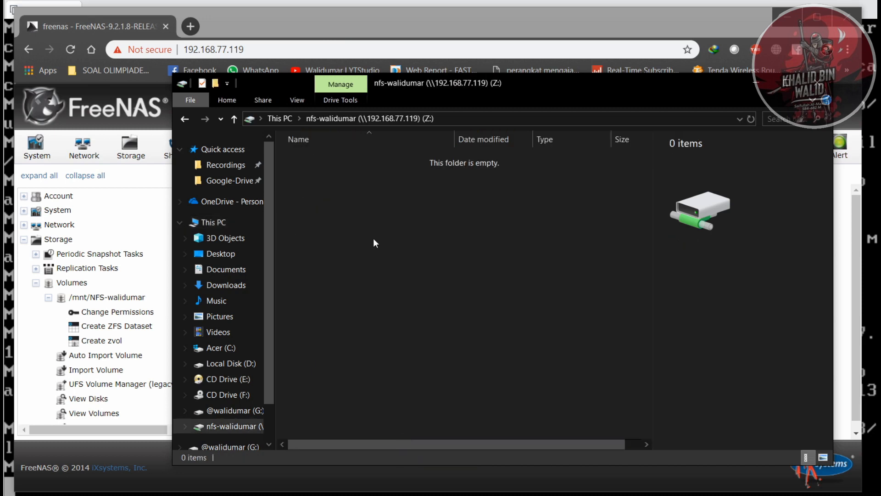
- Copy the last ten files in the Downloads folder, from Rancang Bangunan Jaringan kls 2 smstr 2.docx to TUGAS PERSENTASI KELAS XI.docx
left_click(238, 305)
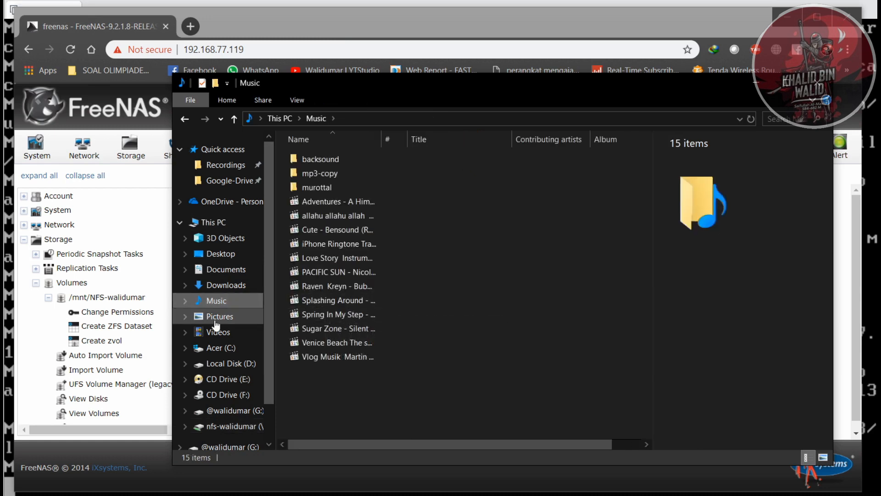
left_click(237, 276)
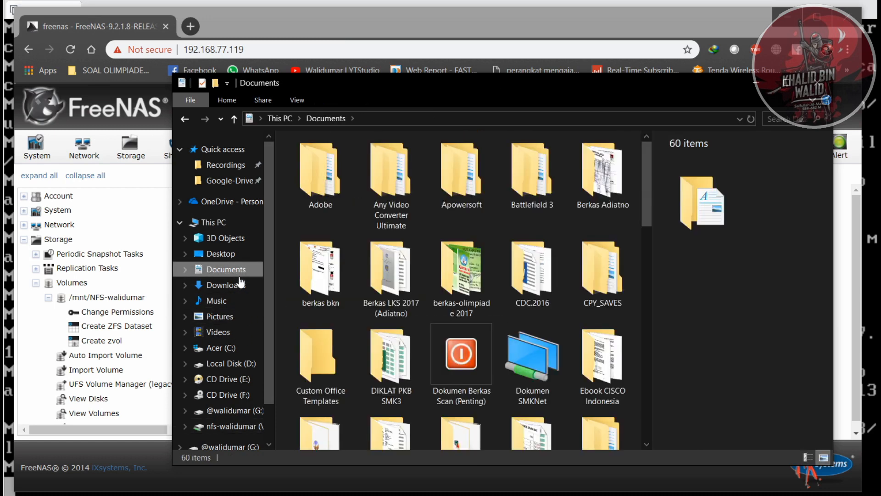
scroll(530, 321, "down", 5)
left_click(249, 285)
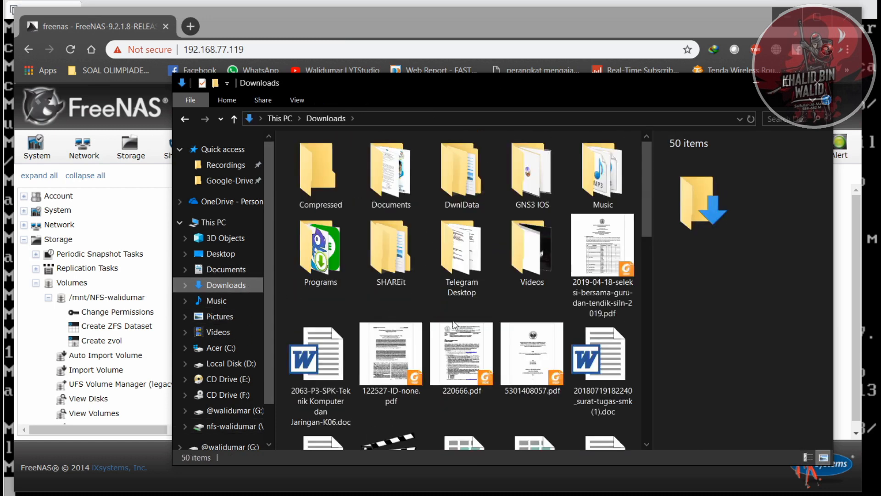
scroll(452, 321, "down", 6)
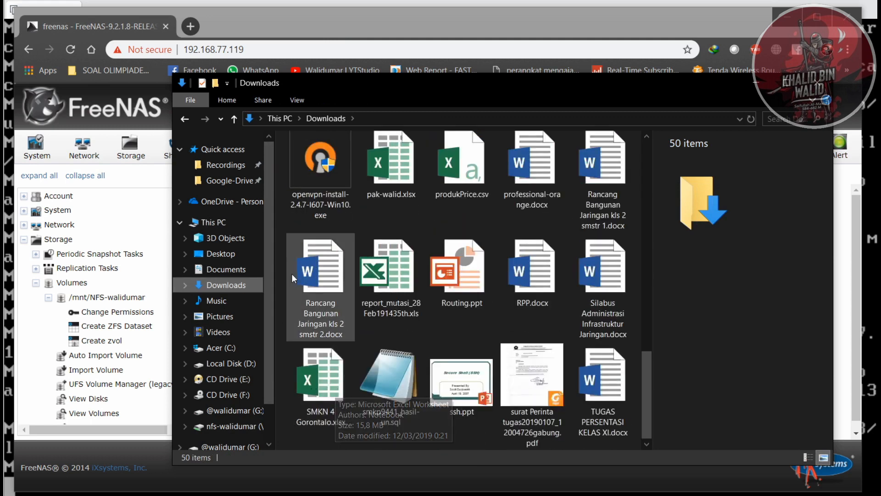
left_click_drag(281, 248, 581, 403)
right_click(591, 383)
left_click(637, 303)
- Try to paste the copied files into the nfs-walidumar network drive (Z:), then cancel the transfer
left_click(215, 423)
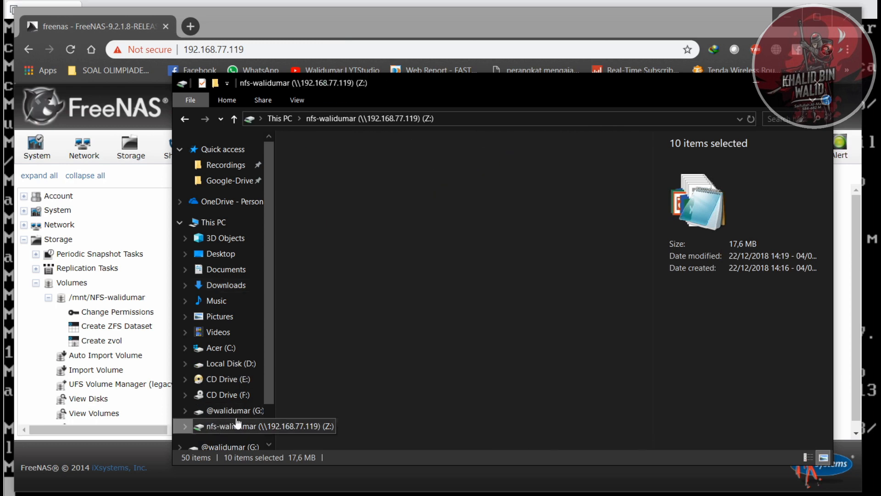
right_click(417, 339)
left_click(483, 247)
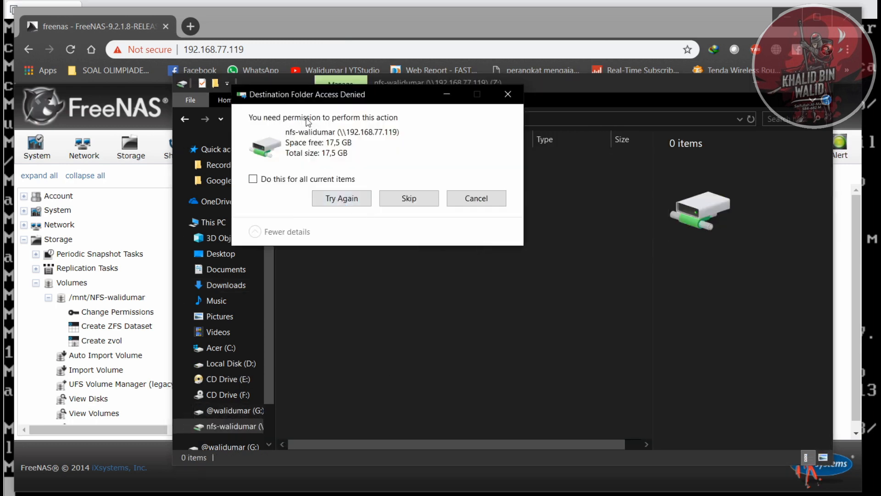
left_click(411, 199)
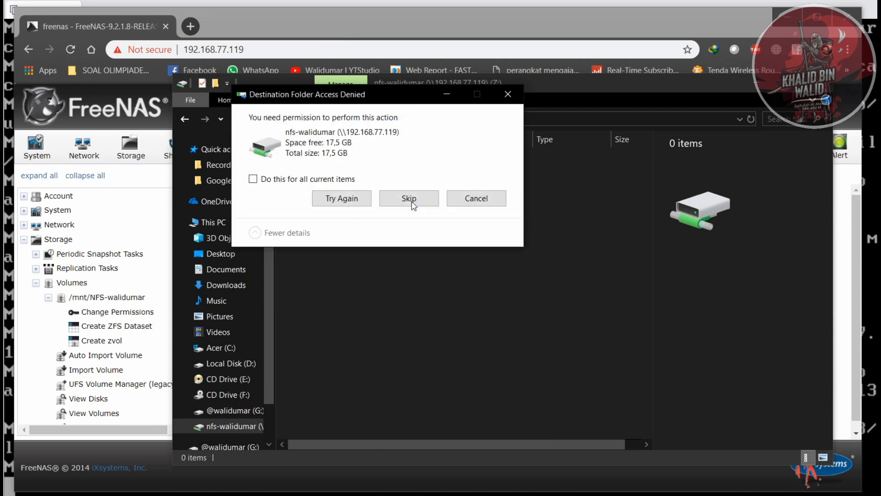
left_click(449, 202)
- Try to create a new folder in the nfs-walidumar network drive (Z:)
right_click(398, 217)
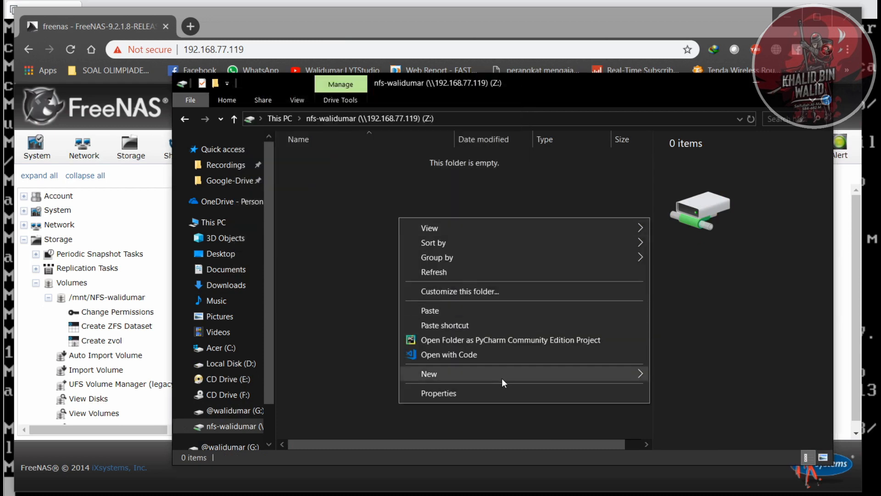
mouse_move(651, 371)
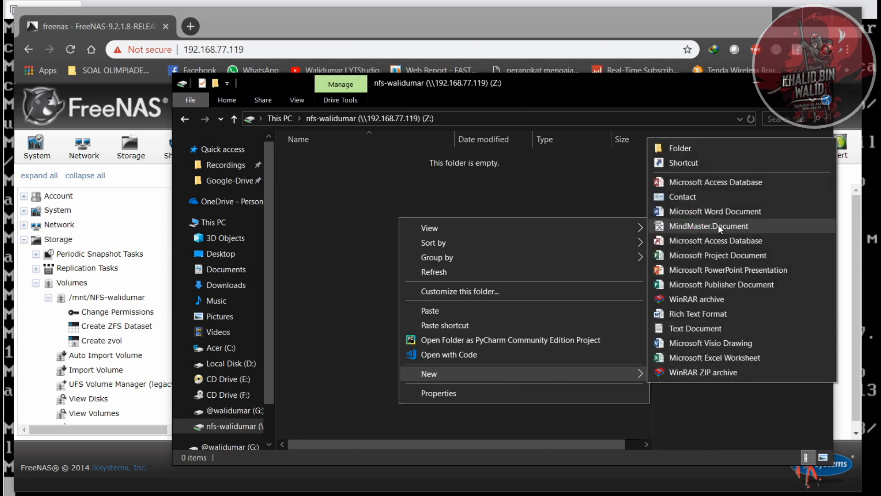
left_click(717, 149)
left_click(461, 276)
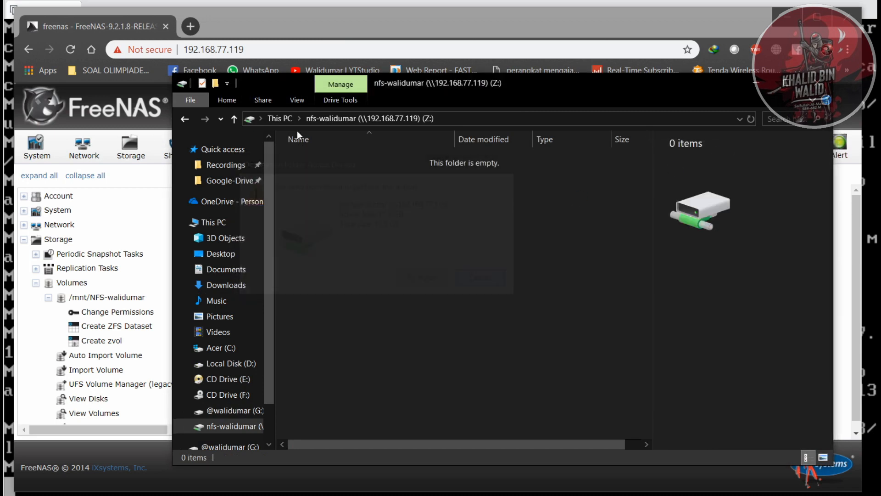
- Enable Only Allow Guest Access for the nfs-walidumar Windows (CIFS) share in FreeNAS, keeping Allow Guest Access on, and save the share
left_click(113, 28)
scroll(115, 248, "down", 5)
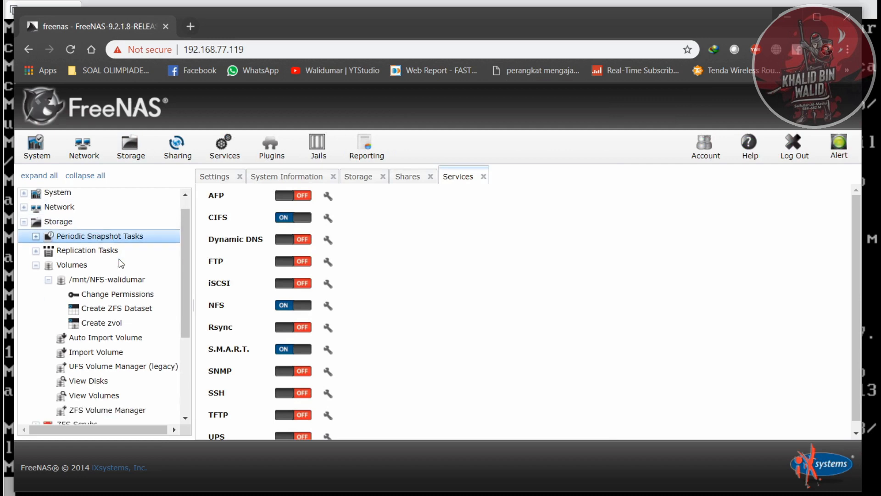
left_click(65, 315)
left_click(57, 300)
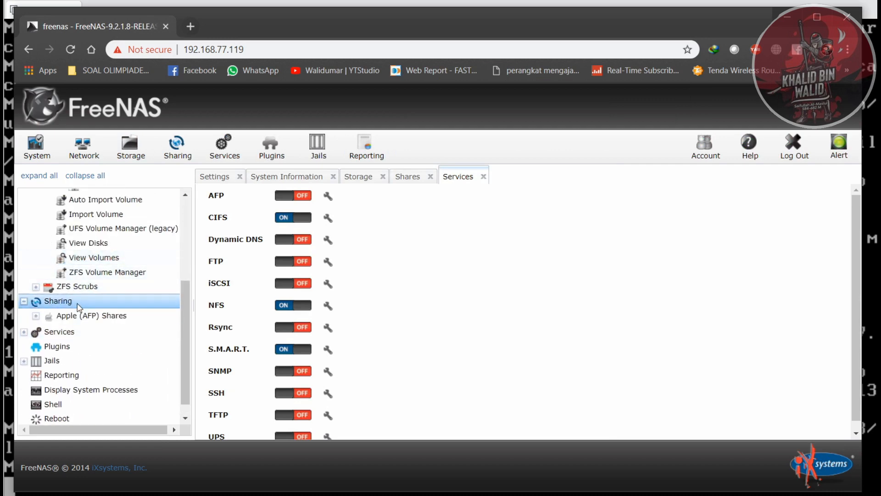
left_click(85, 345)
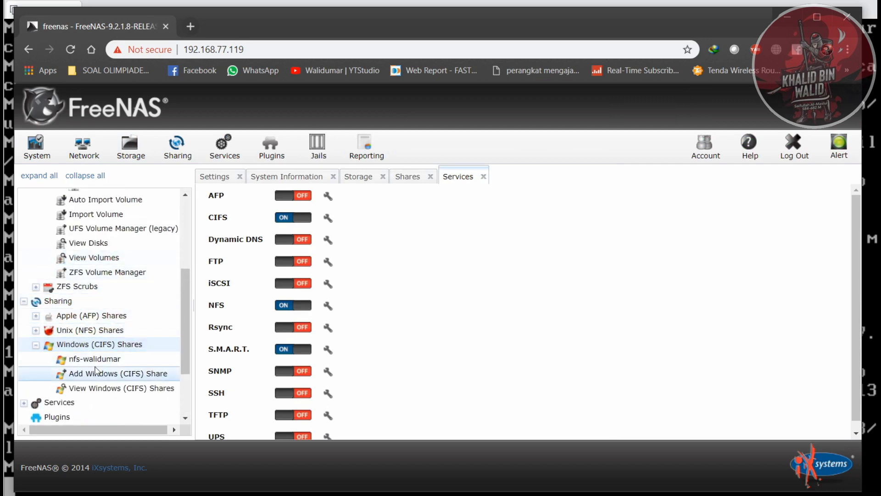
left_click(97, 359)
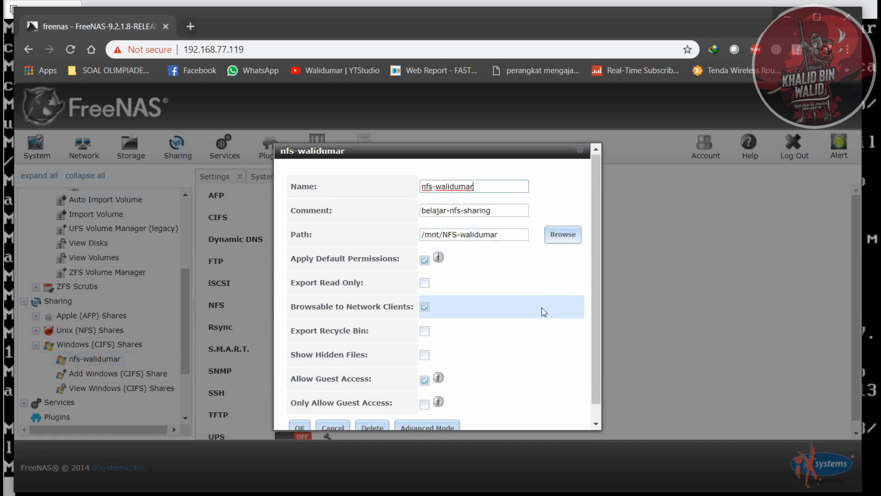
scroll(543, 309, "down", 1)
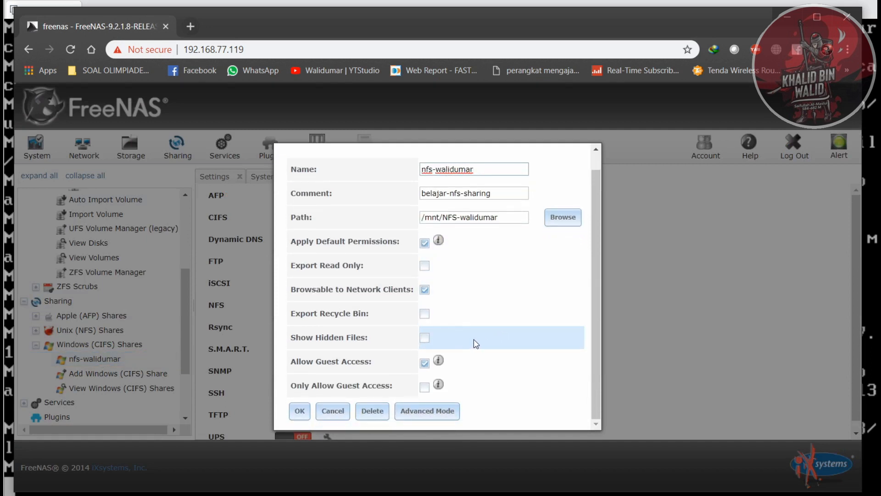
left_click(423, 363)
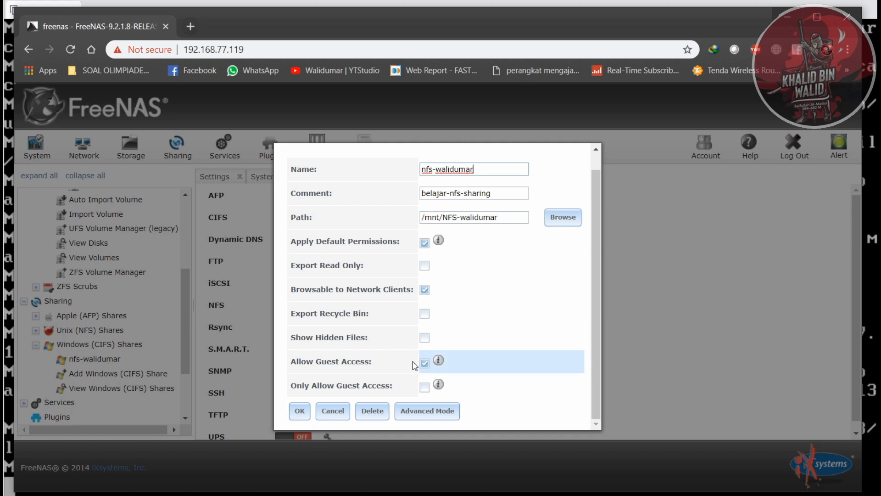
left_click(423, 388)
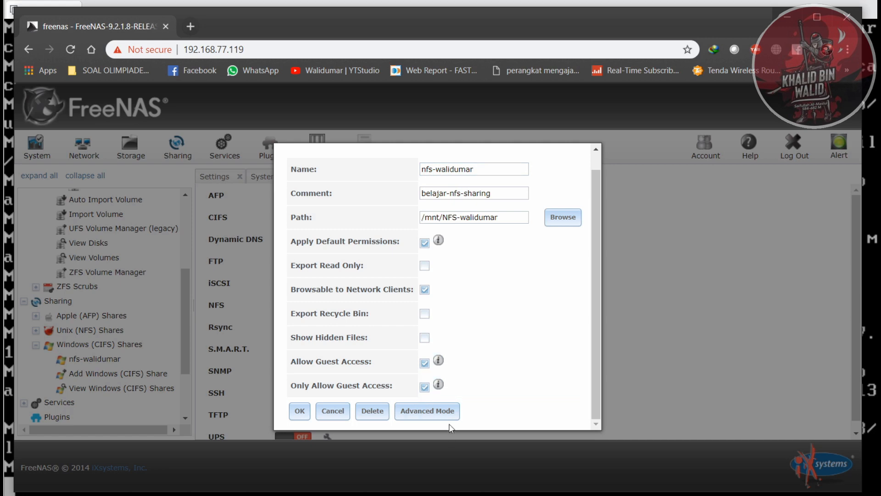
left_click(304, 411)
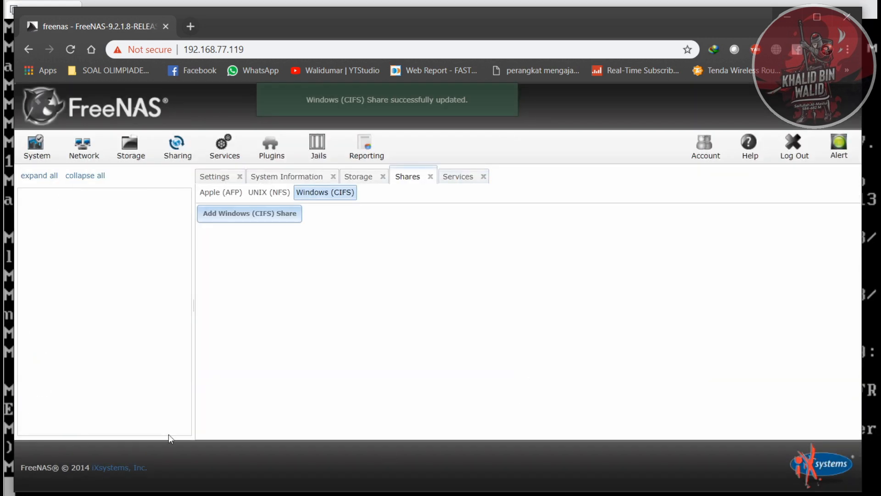
- Try to create a new text document in the nfs-walidumar network drive (Z:) in File Explorer
left_click(55, 495)
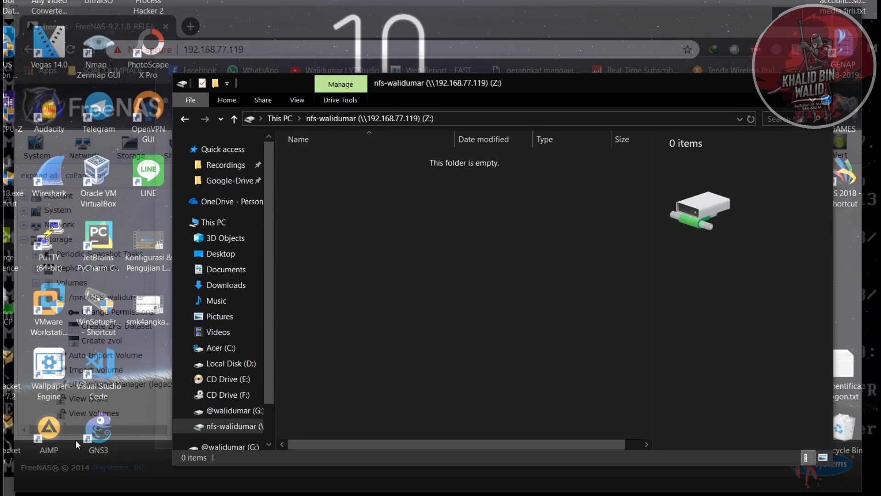
left_click(76, 440)
right_click(437, 229)
mouse_move(618, 389)
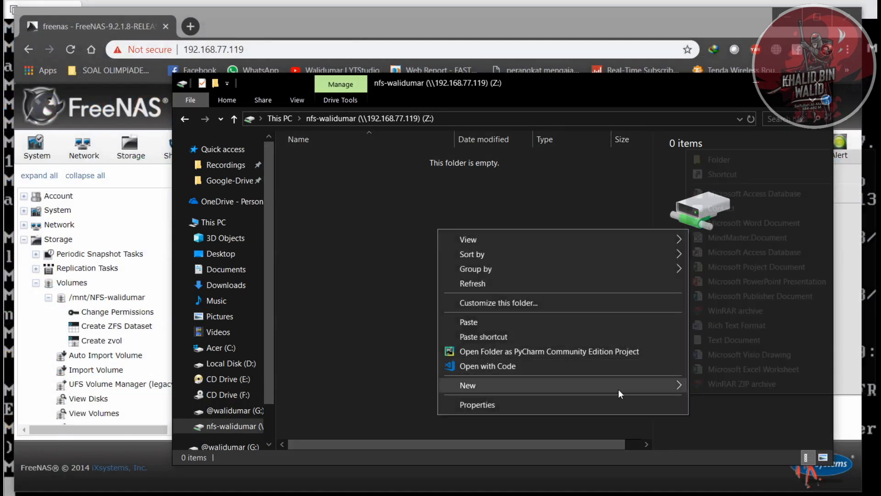
left_click(731, 345)
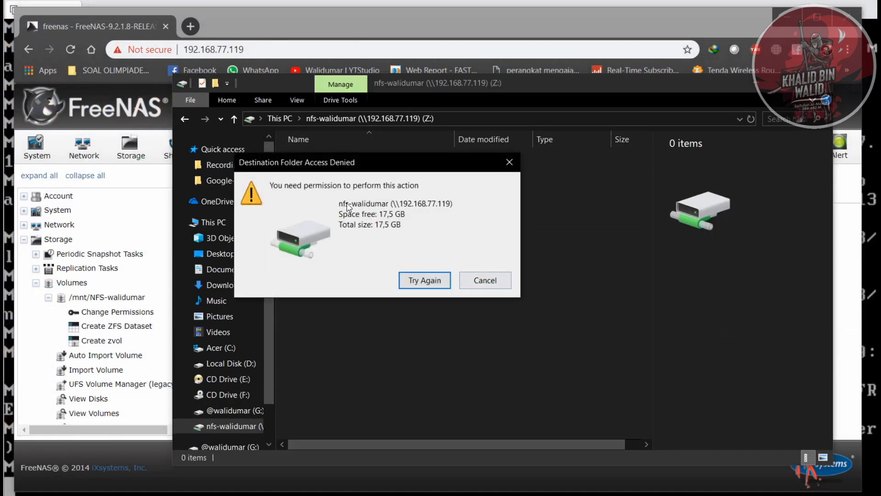
left_click(490, 285)
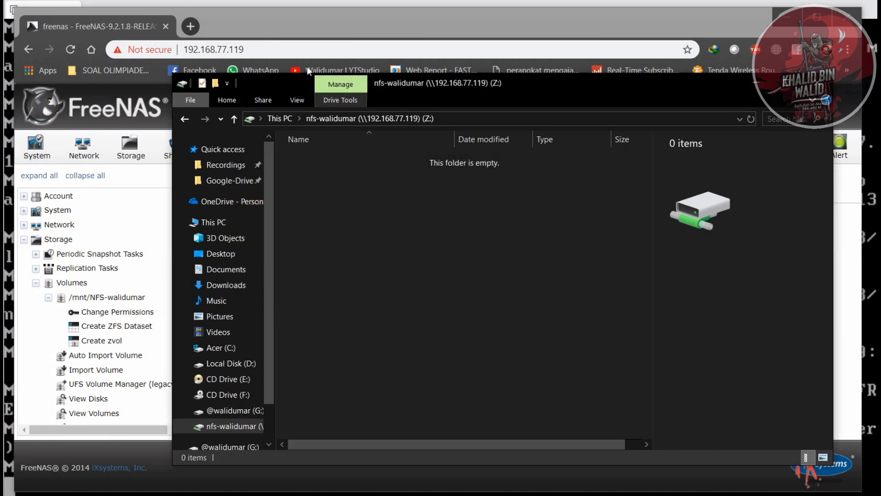
- Grant write permission to Group and Other for the /mnt/NFS-walidumar volume in FreeNAS
left_click(305, 22)
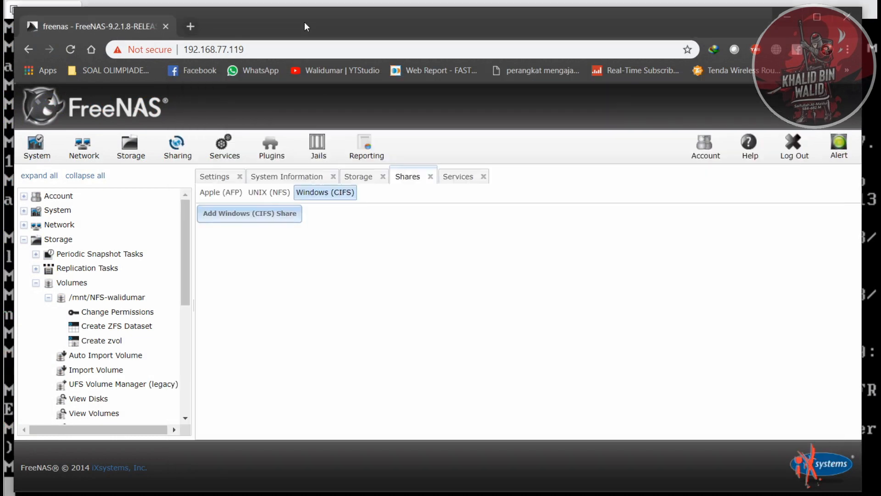
left_click(359, 177)
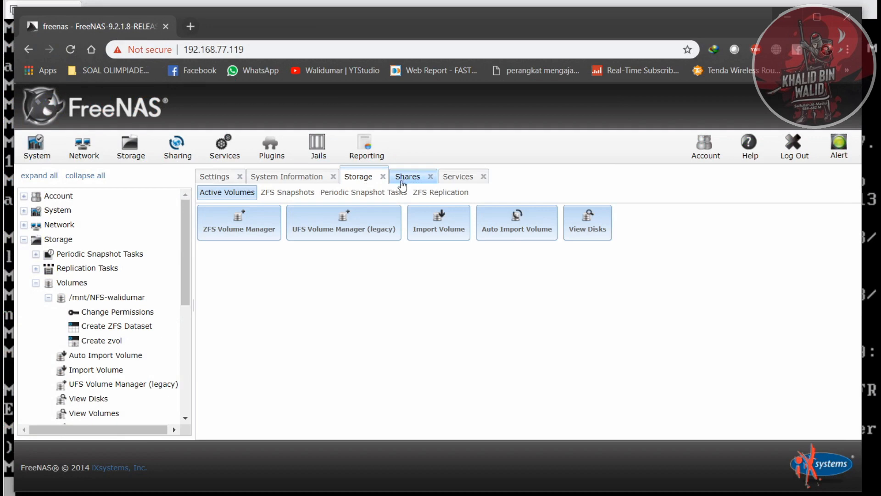
left_click(125, 313)
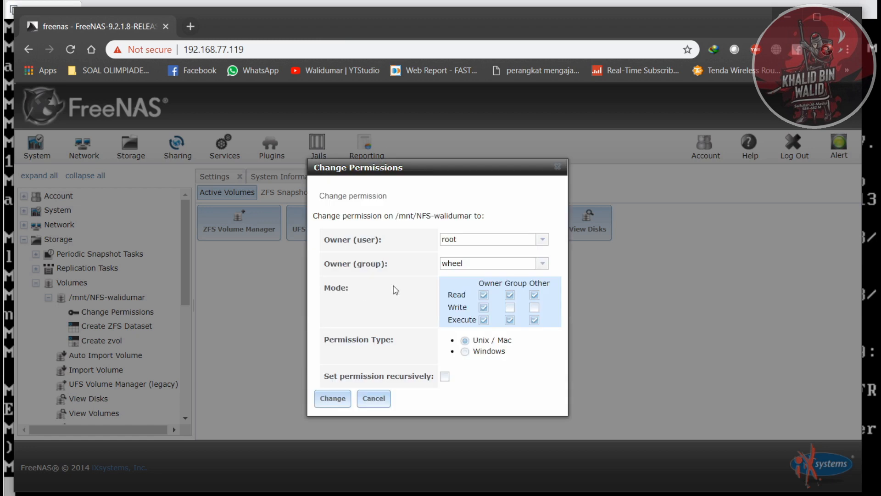
left_click(510, 308)
left_click(535, 308)
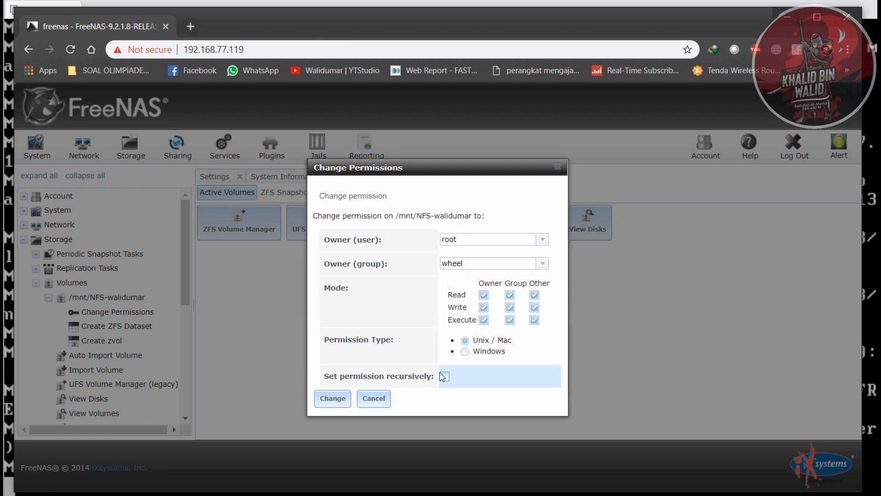
- Set the owner user of /mnt/NFS-walidumar to nobody and the owner group to nogroup, and apply the permission changes
left_click(525, 241)
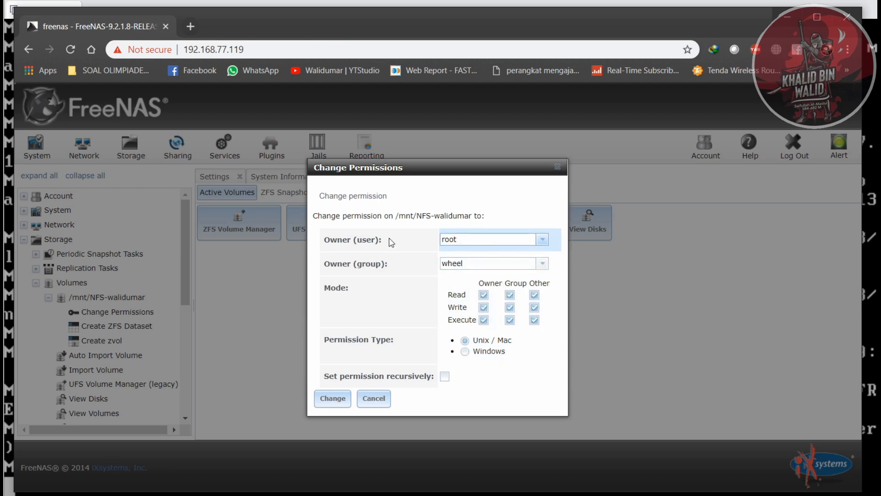
left_click(542, 240)
scroll(491, 429, "down", 2)
left_click(478, 423)
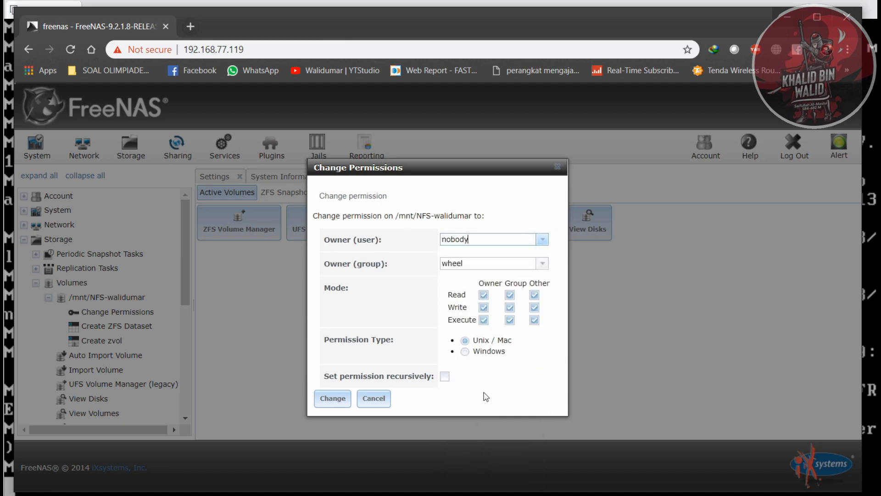
left_click(543, 267)
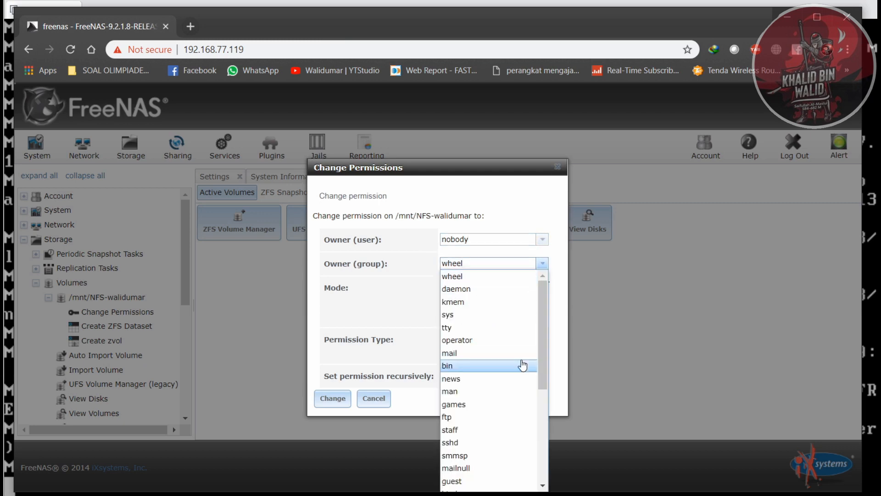
scroll(521, 365, "down", 5)
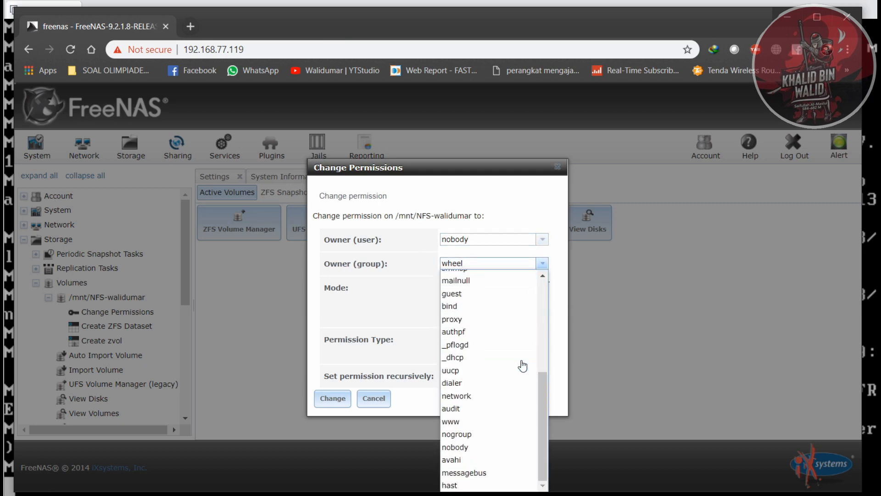
left_click(486, 435)
left_click(317, 406)
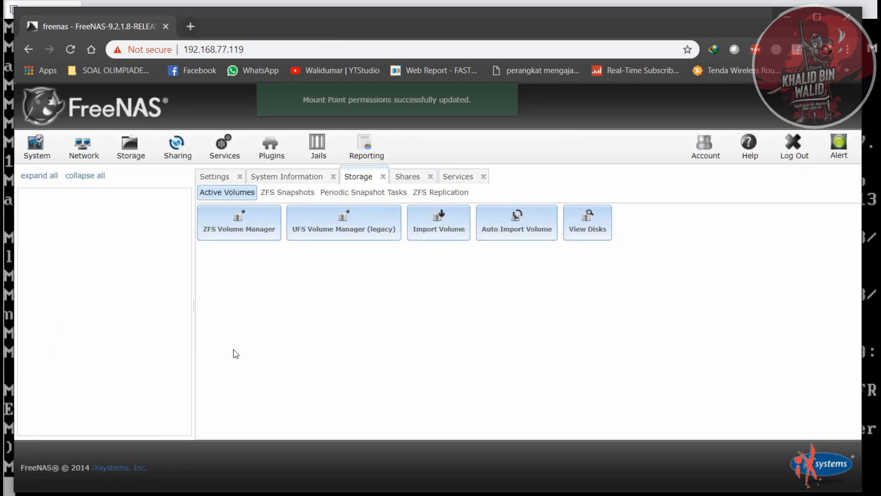
- Switch to File Explorer and create a new folder in the nfs-walidumar network drive (Z:)
left_click(73, 440)
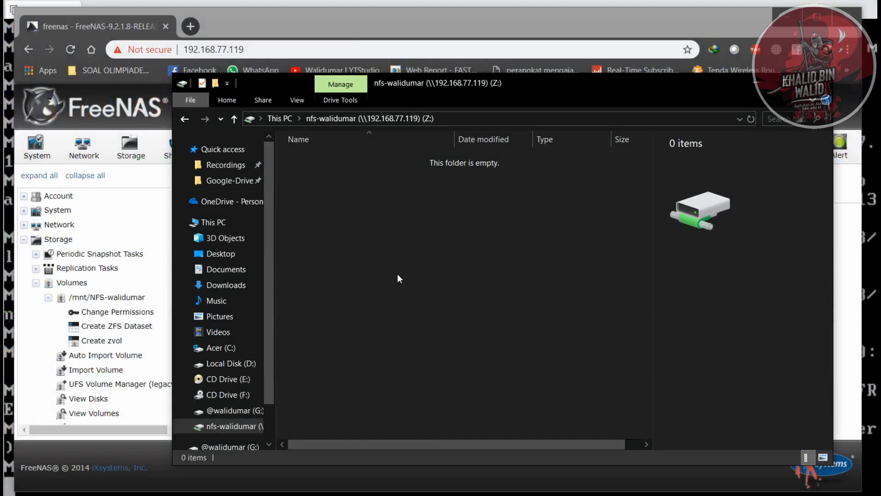
right_click(401, 272)
mouse_move(591, 430)
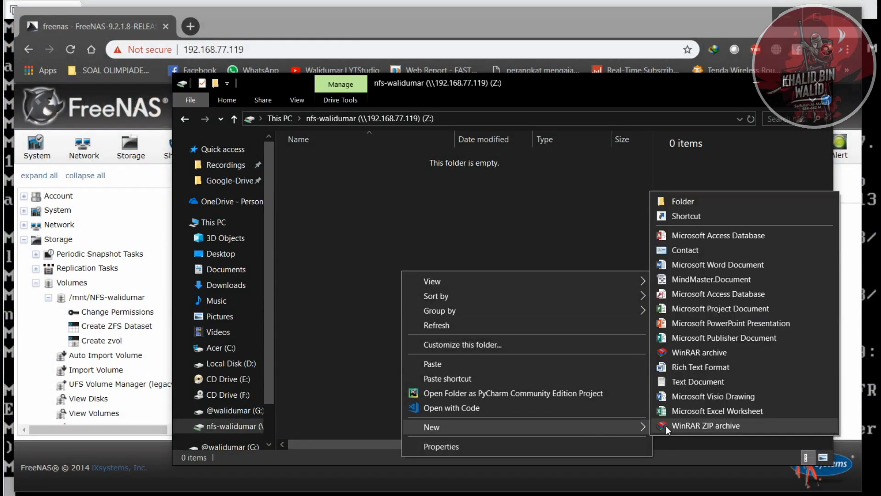
left_click(710, 201)
left_click(495, 238)
- Copy the first eleven files in the Downloads folder, from the 2019-04-18 PDF through best P MINE OK 1 2019 yes.docx
left_click(226, 284)
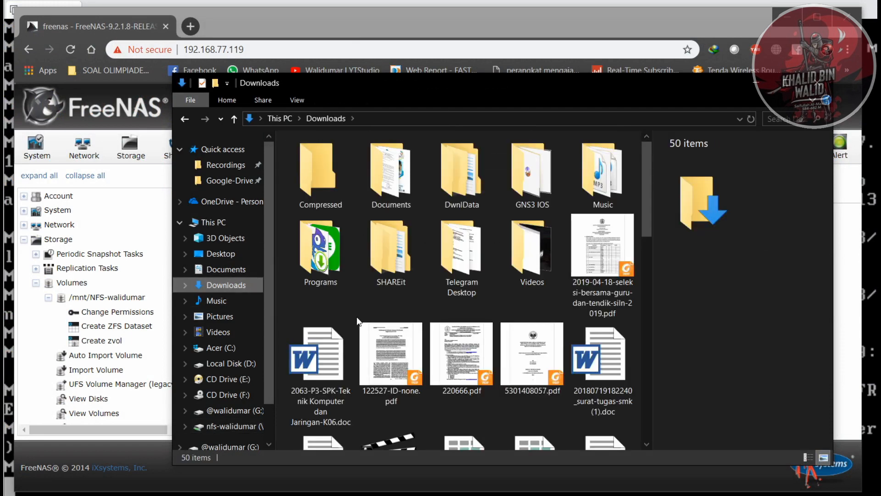
left_click_drag(300, 315, 604, 445)
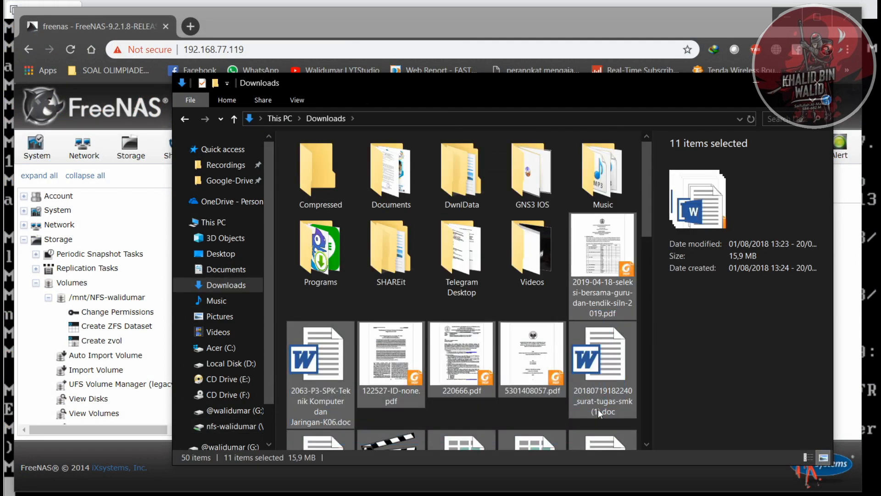
right_click(448, 366)
left_click(481, 283)
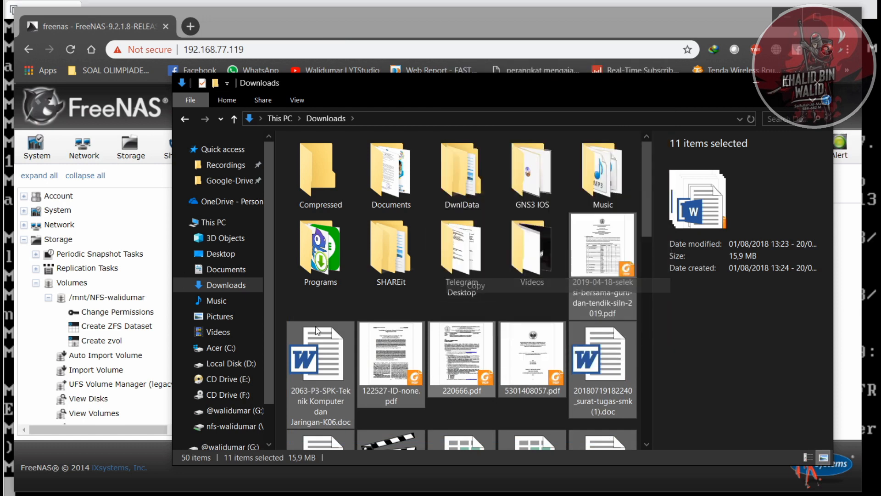
- Paste the copied files into the nfs-walidumar network drive (Z:) and select all items there
left_click(234, 426)
right_click(449, 295)
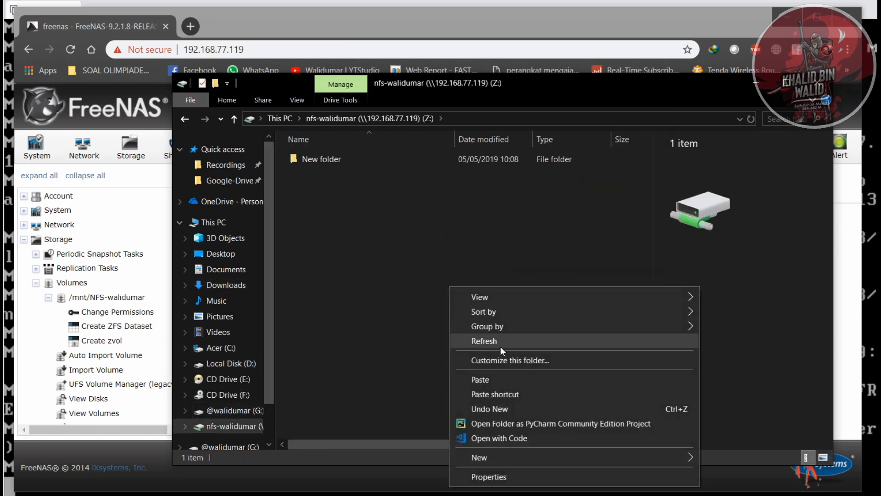
left_click(500, 379)
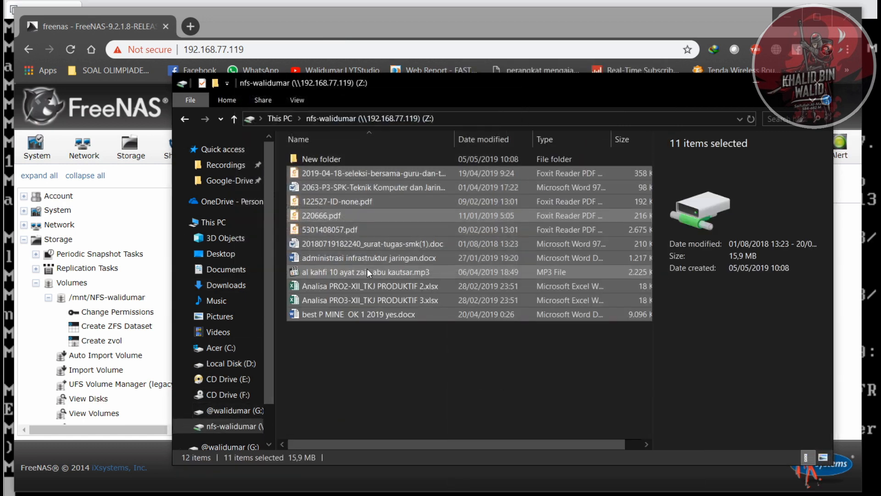
left_click_drag(459, 379, 342, 191)
left_click_drag(435, 352, 351, 145)
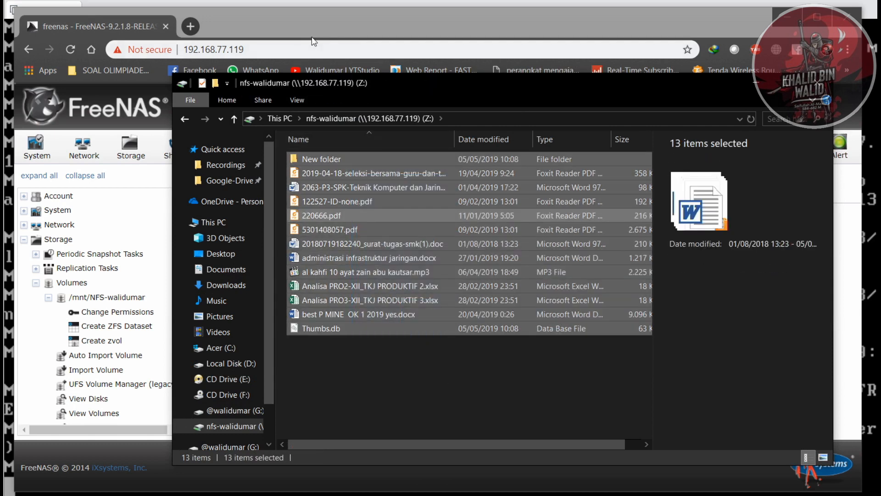
- Switch back to FreeNAS in the browser and collapse the Storage and Sharing branches of the navigation tree
left_click(327, 28)
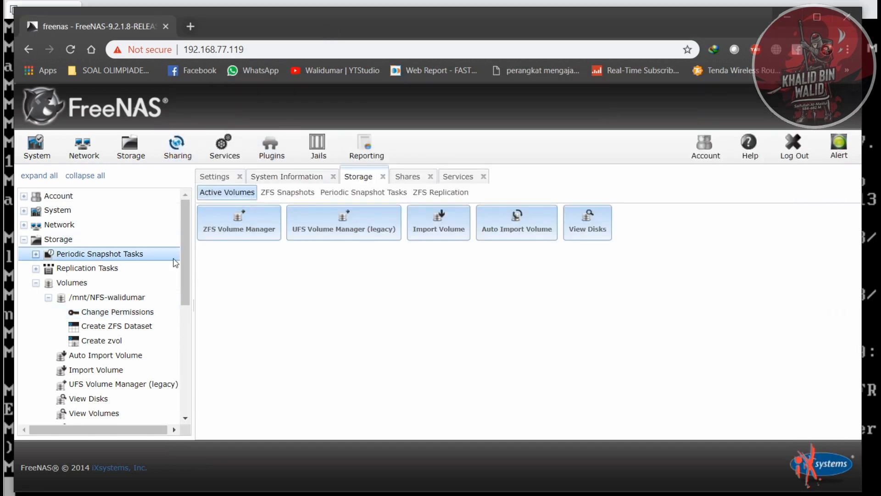
left_click_drag(185, 275, 197, 252)
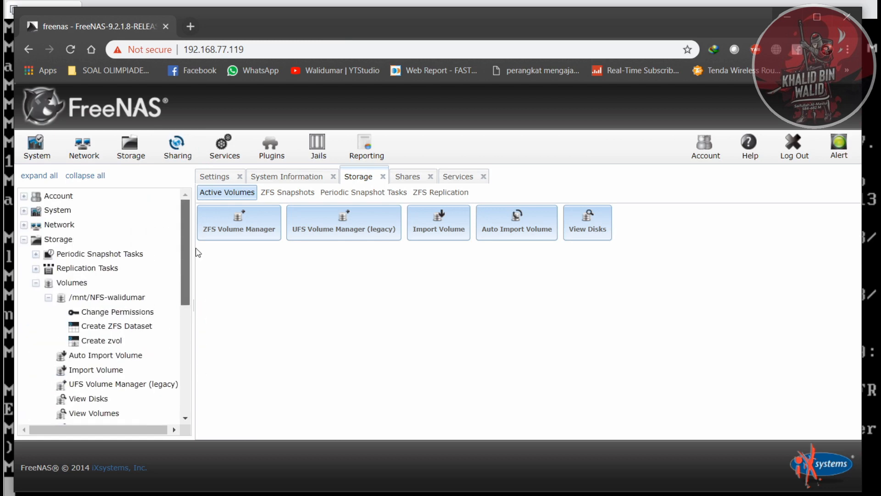
left_click(24, 240)
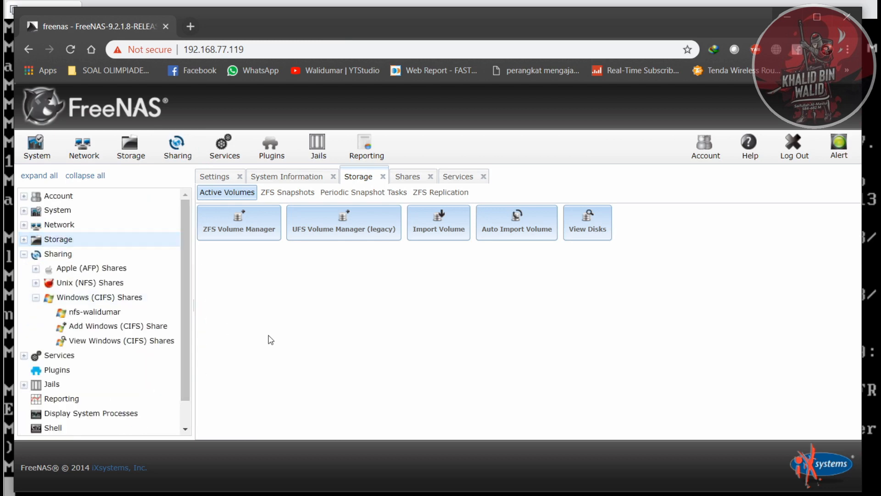
left_click(24, 255)
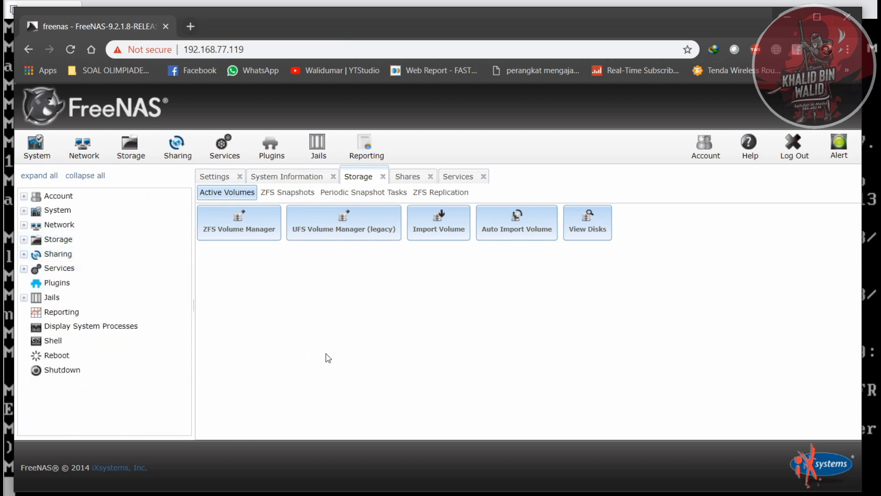